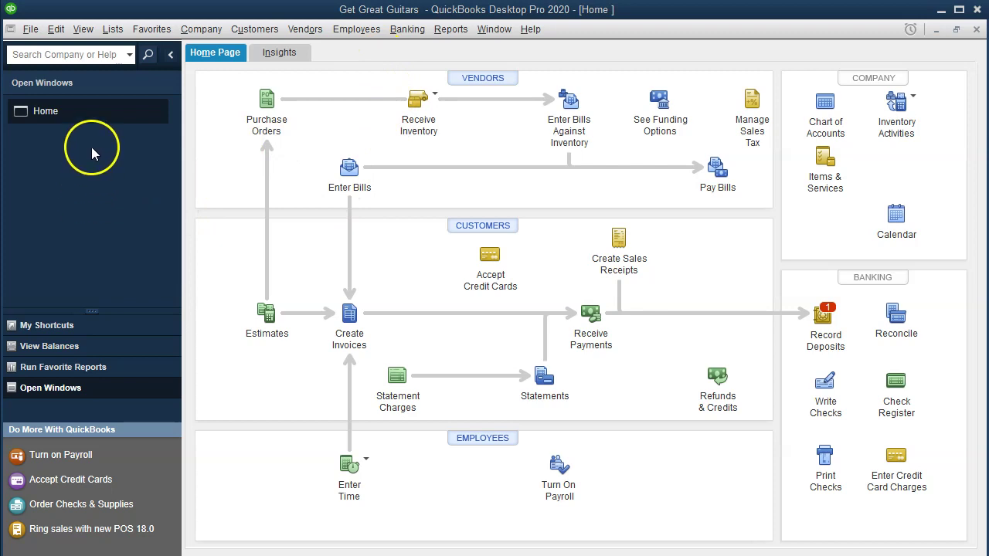
# - Open the standard Balance Sheet report from the company and financial reports
pyautogui.click(84, 30)
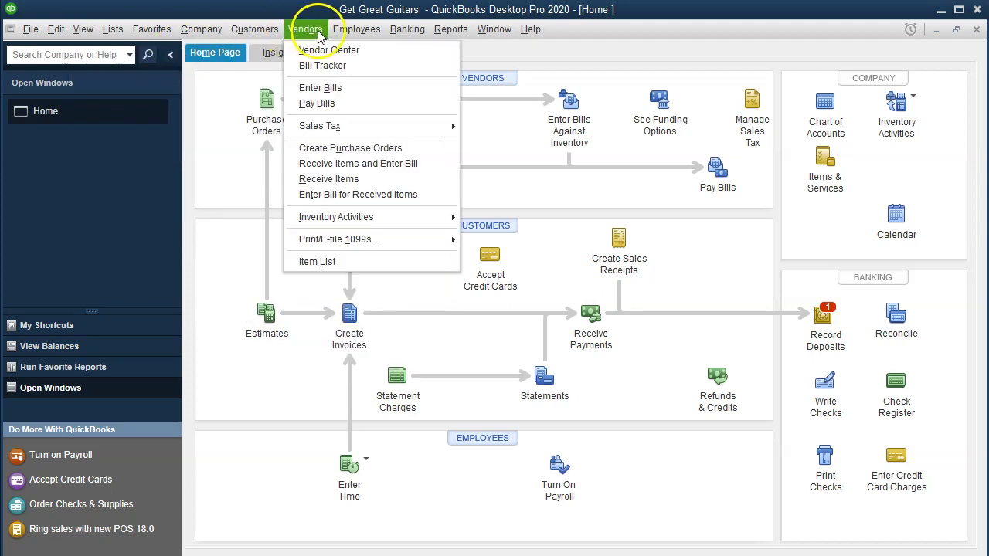
pyautogui.moveTo(396, 31)
pyautogui.moveTo(459, 31)
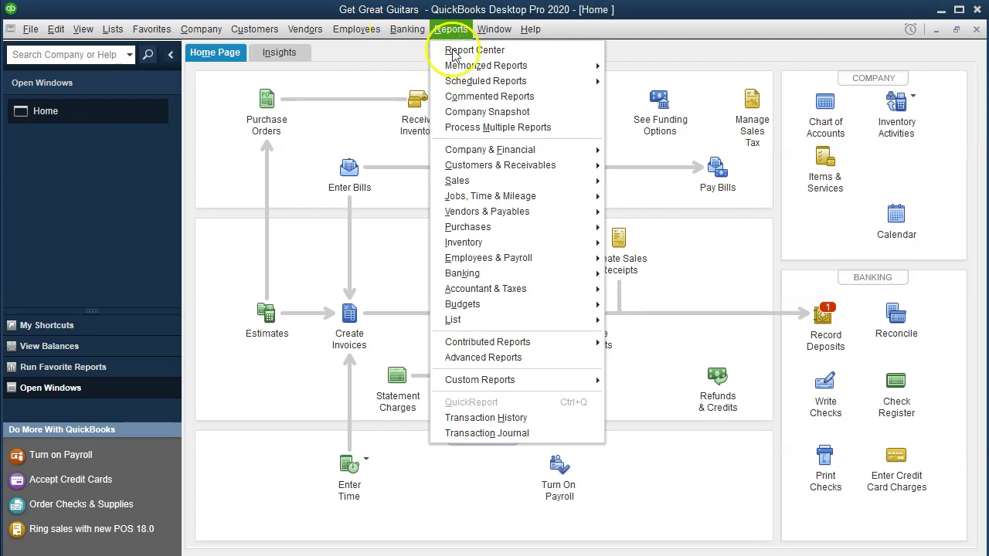
pyautogui.moveTo(541, 150)
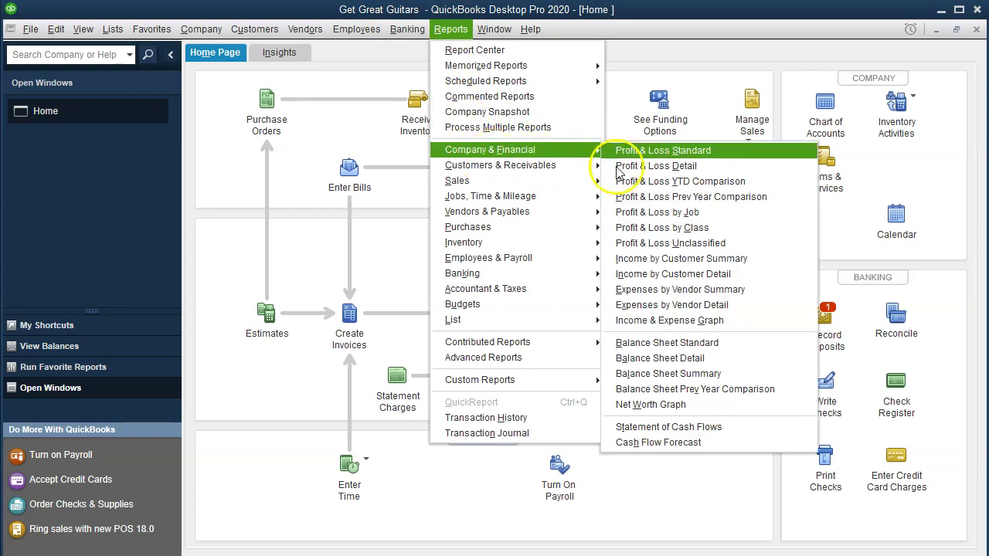
pyautogui.click(726, 346)
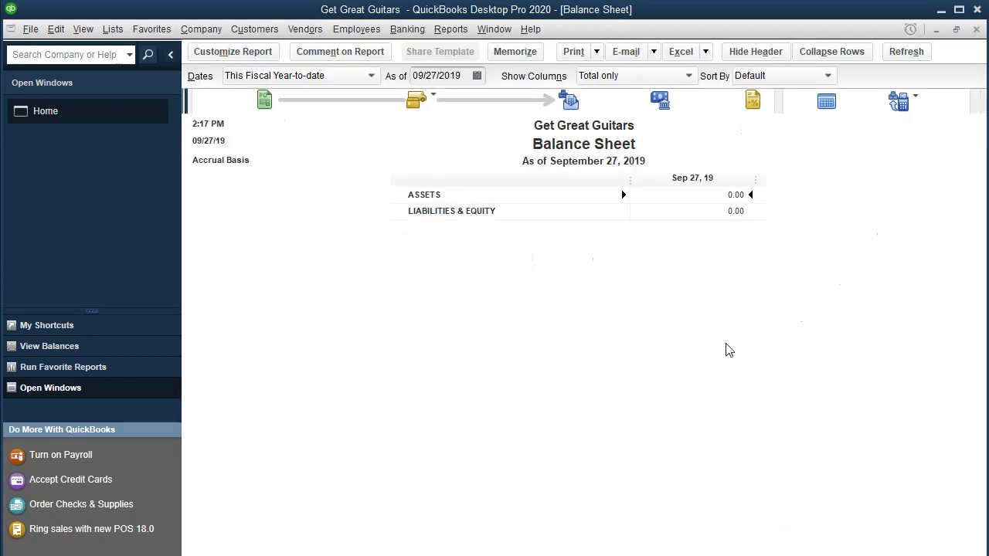
# - Customize the Balance Sheet report to cover the date range 01/01/2020 to 02/29/2020
pyautogui.click(256, 51)
pyautogui.press('Tab')
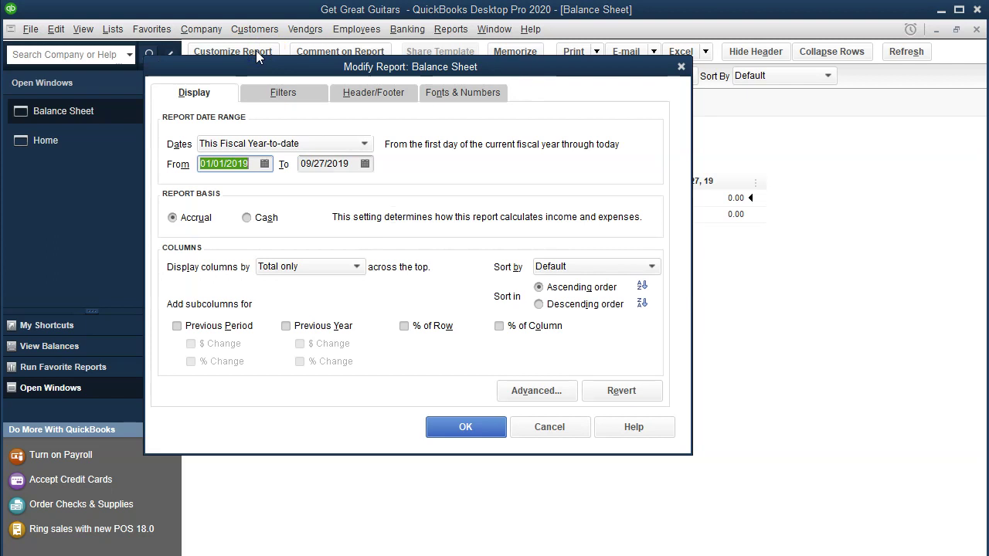
pyautogui.write('01012020')
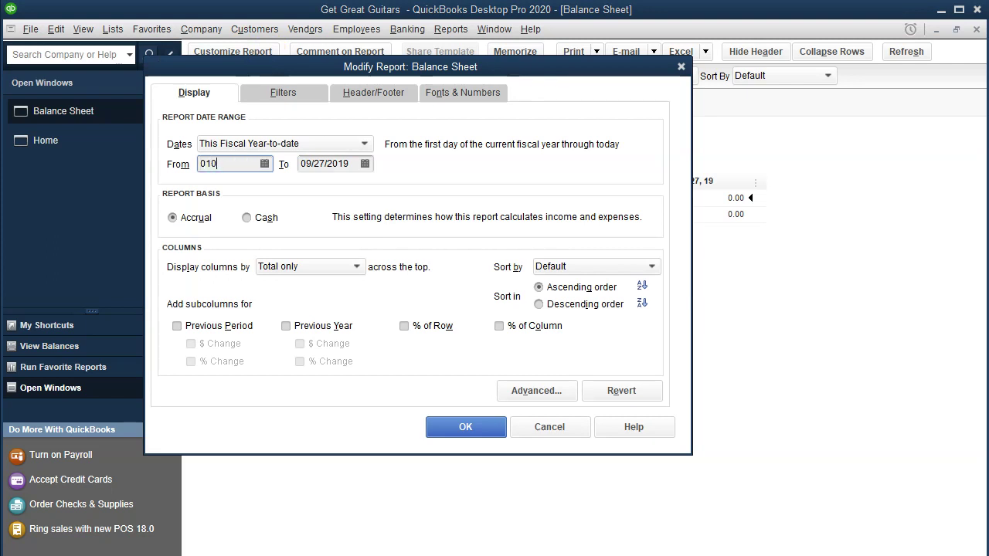
pyautogui.press('Tab')
pyautogui.write('02292020')
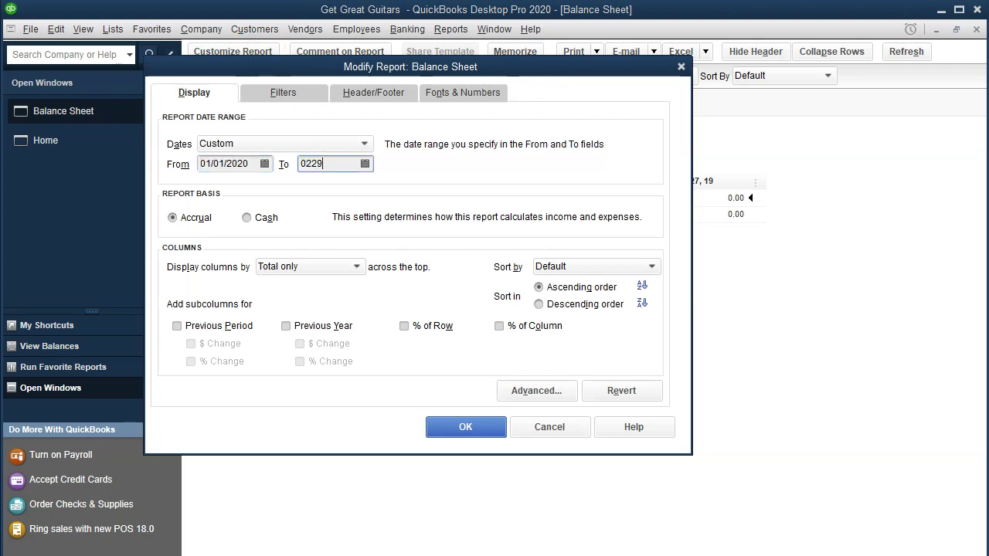
pyautogui.press('Tab')
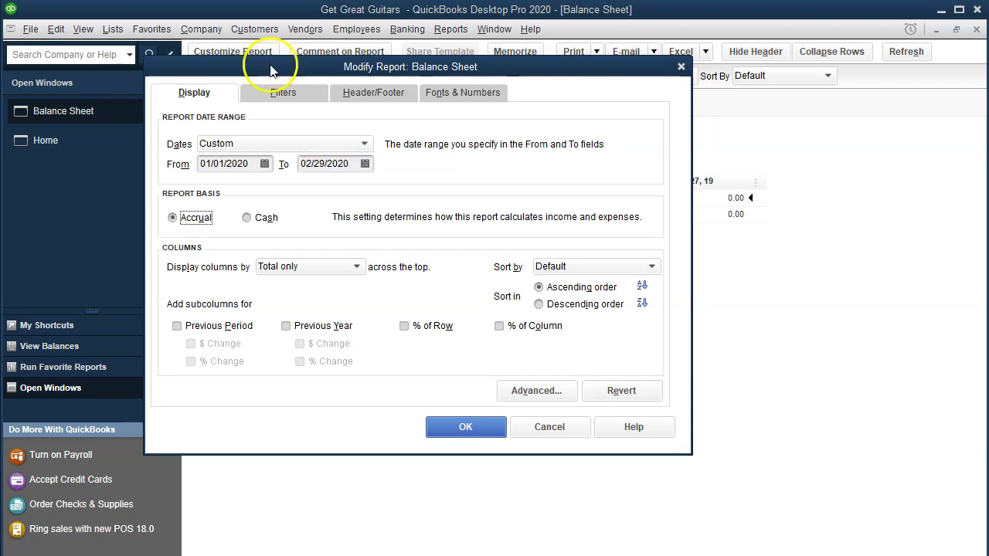
pyautogui.click(468, 427)
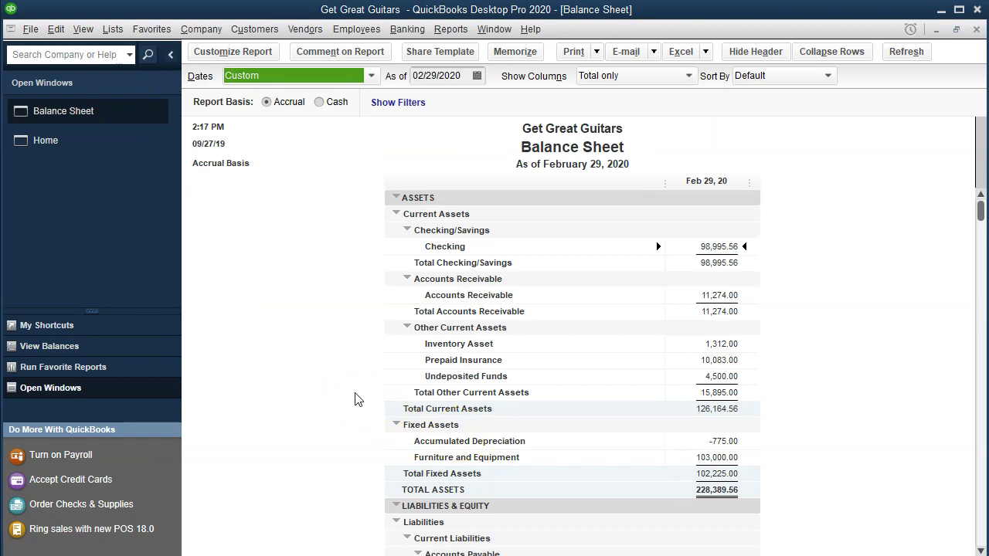
# - Review the liabilities on the Balance Sheet and select the Unearned Revenue amount
pyautogui.scroll(-4, 358, 399)
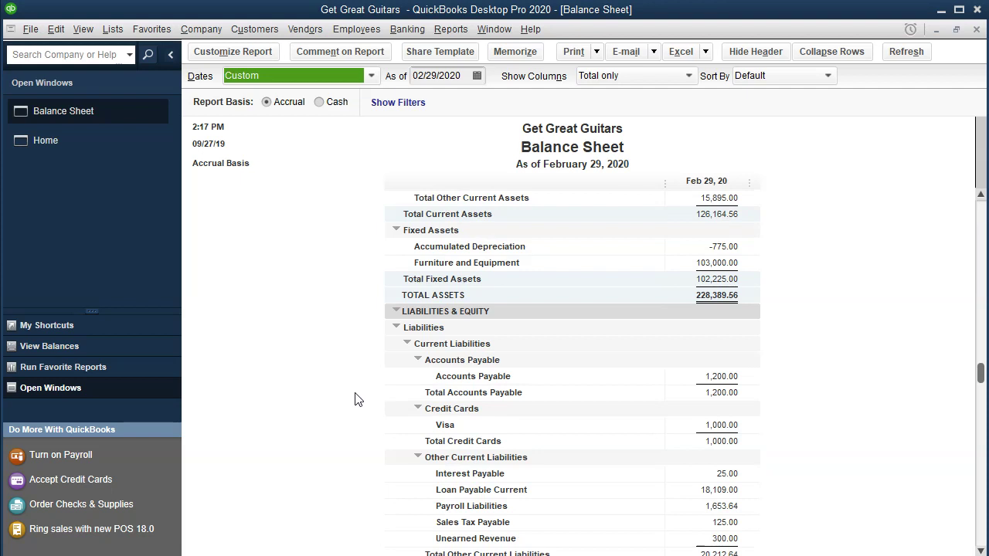
pyautogui.scroll(-1, 358, 399)
pyautogui.scroll(-1, 358, 400)
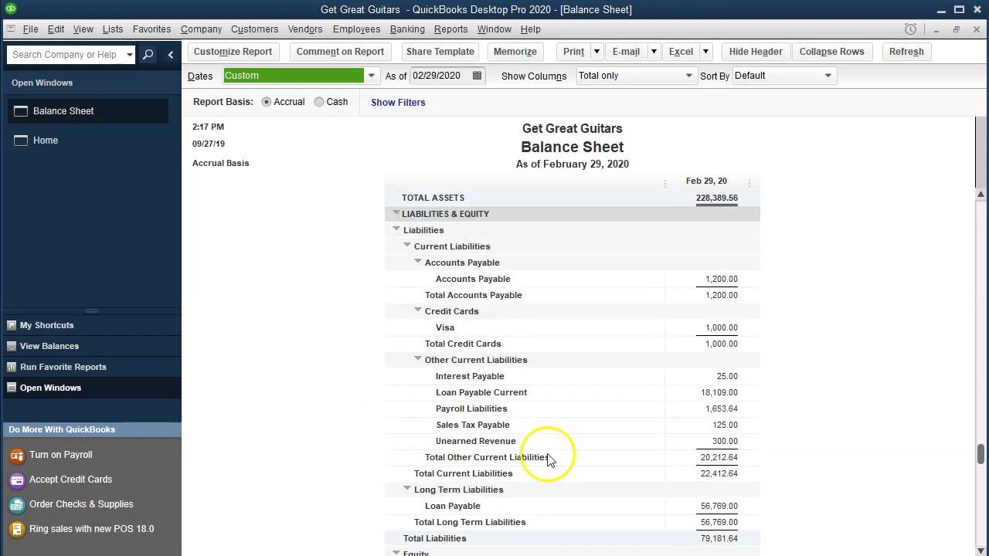
pyautogui.click(729, 447)
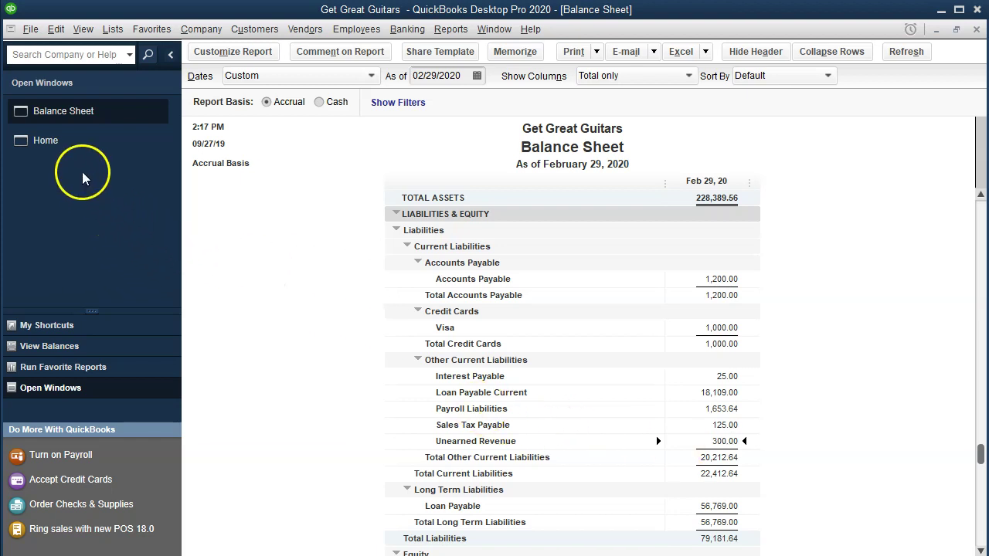
# - Compare the home page's invoice workflow with the Unearned Revenue line on the Balance Sheet
pyautogui.click(68, 143)
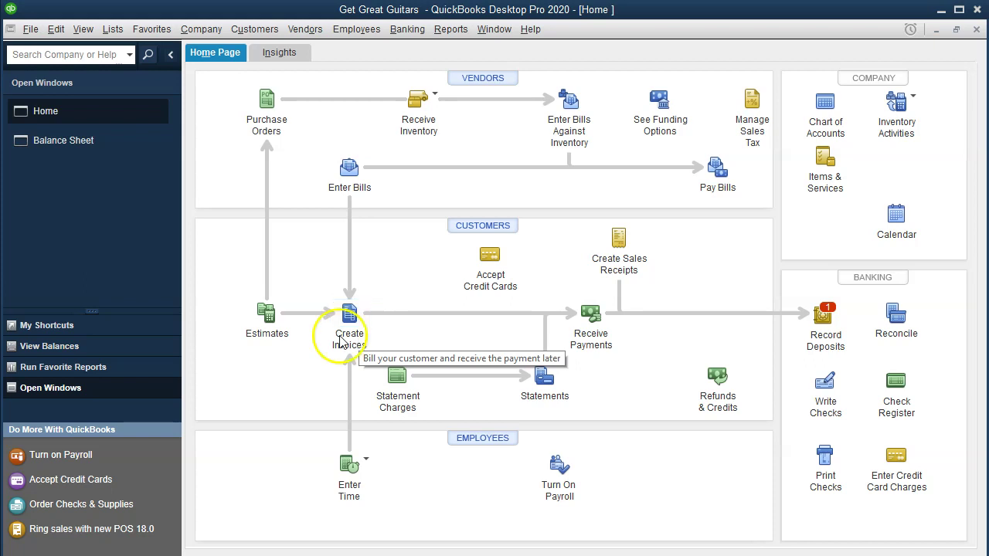
pyautogui.click(106, 150)
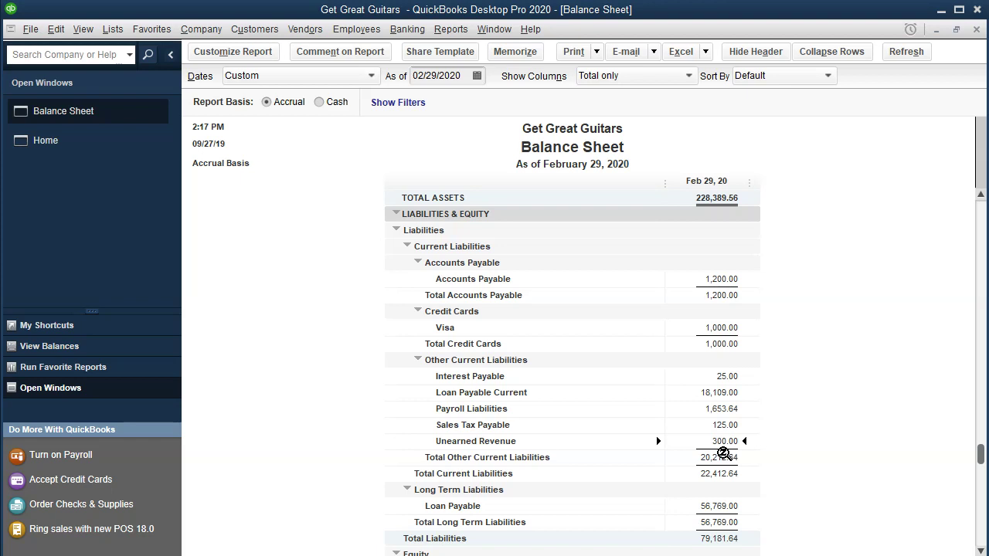
pyautogui.click(116, 154)
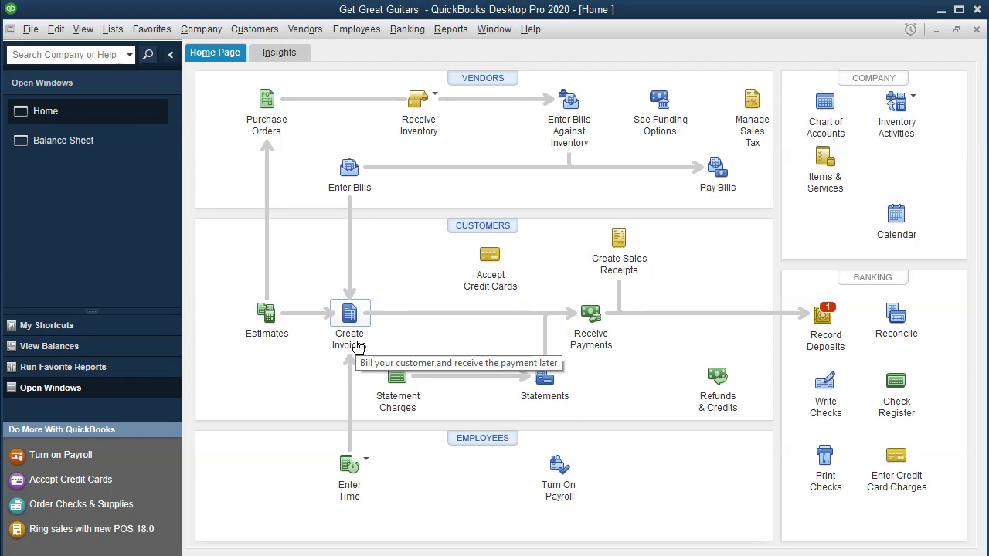
pyautogui.click(73, 149)
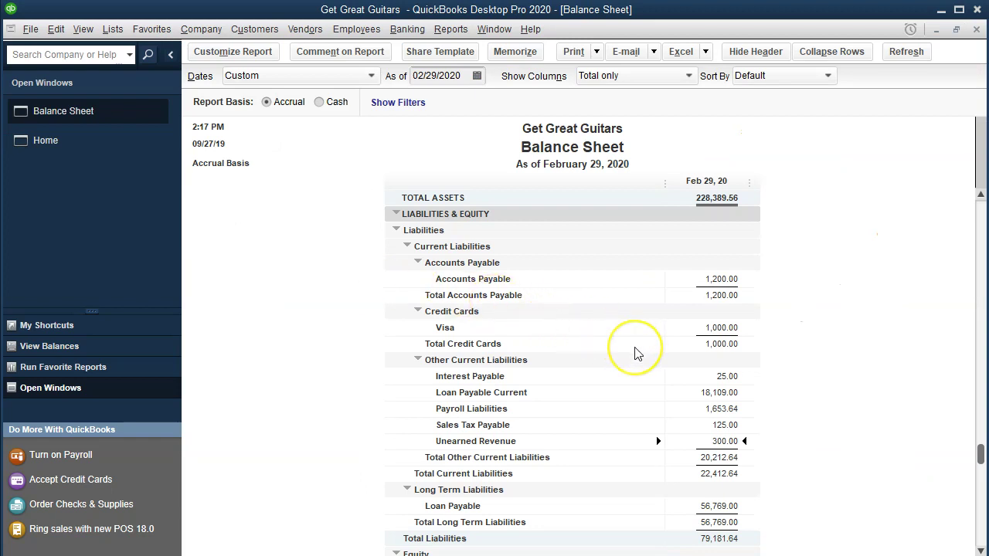
# - Check the Accounts Receivable amount under current assets, and return to the Balance Sheet's liabilities
pyautogui.scroll(5, 636, 348)
pyautogui.scroll(1, 636, 353)
pyautogui.click(723, 293)
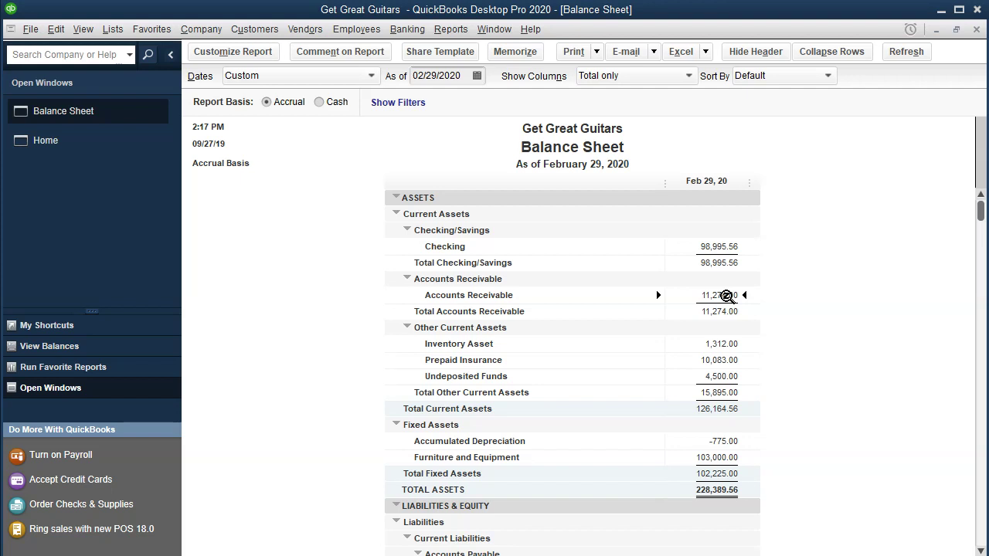
pyautogui.scroll(-6, 726, 296)
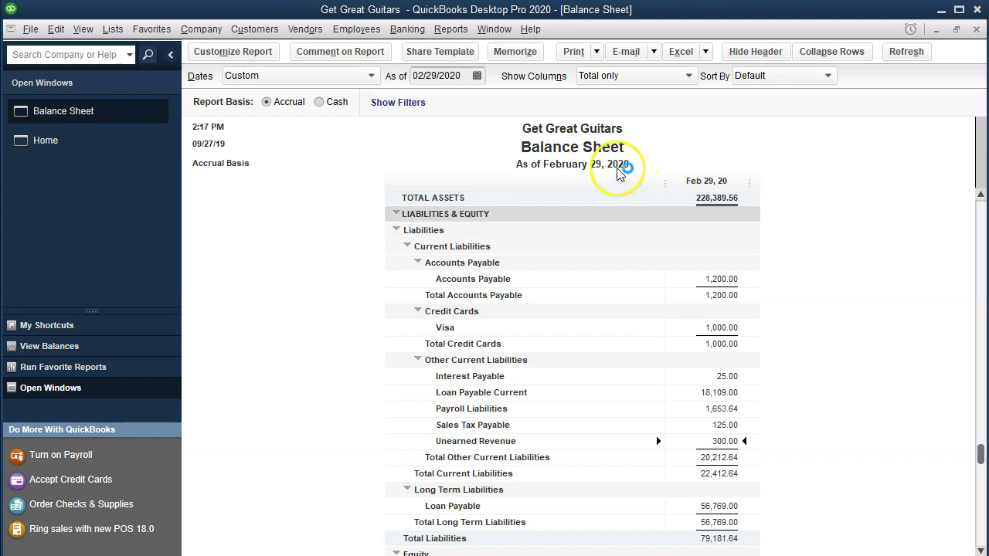
# - Open the Customer Balance Detail report from the customers and receivables reports
pyautogui.click(454, 30)
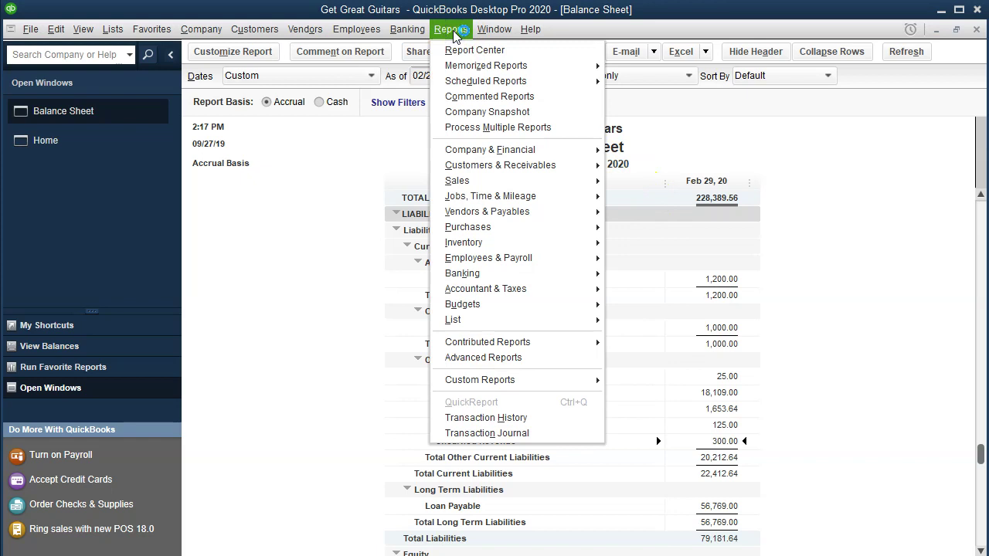
pyautogui.moveTo(567, 166)
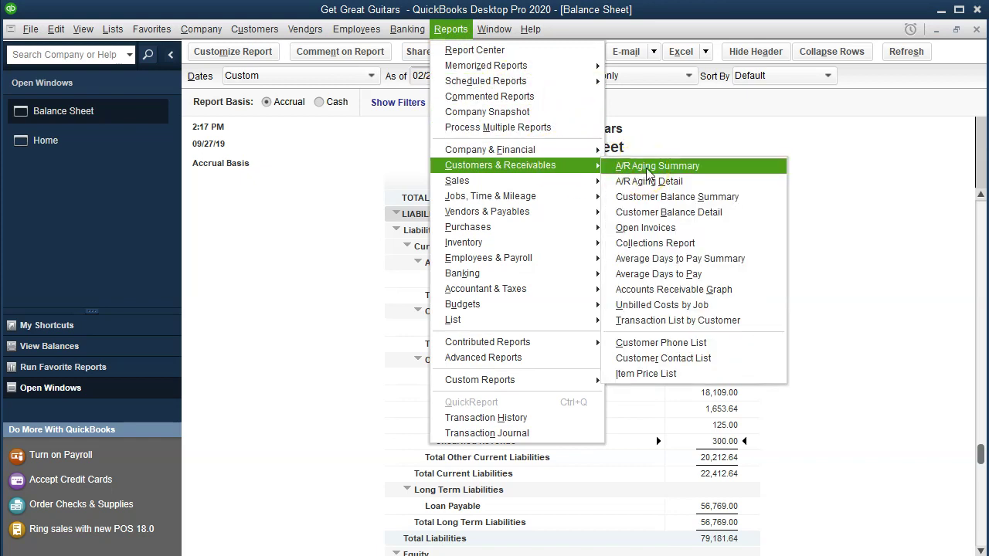
pyautogui.click(715, 212)
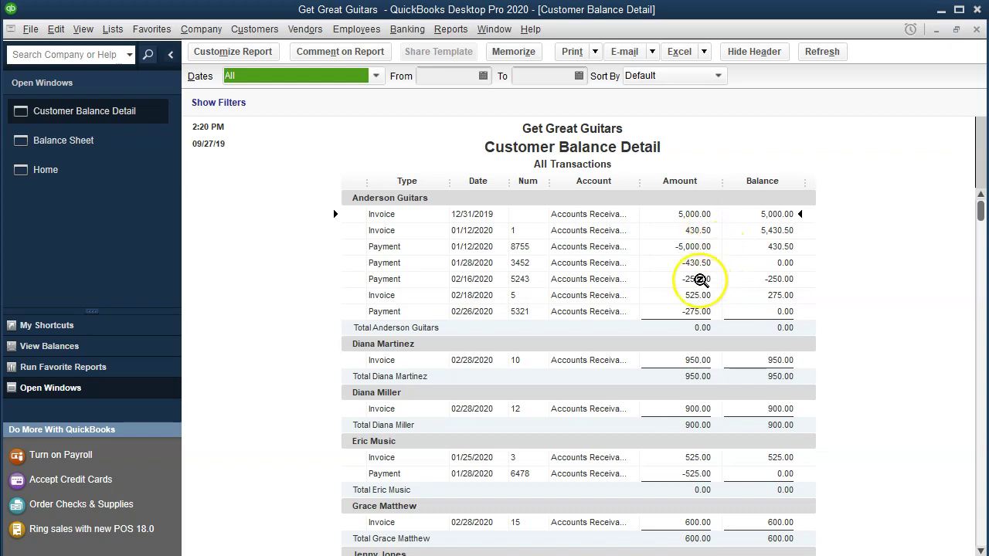
# - Examine the Anderson Guitars payment of 02/16/2020, invoice 5 and the payment of 02/26/2020 in the customer balances
pyautogui.click(725, 280)
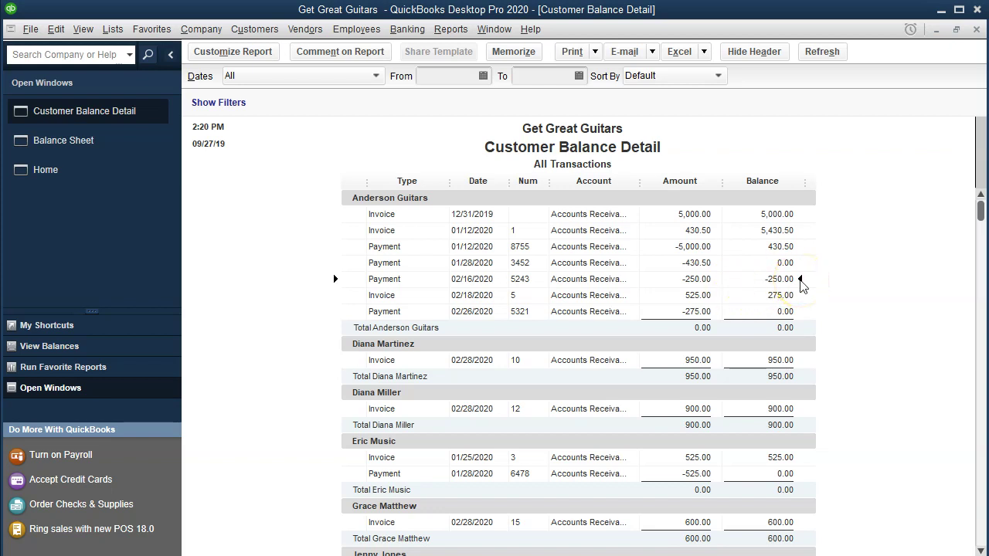
pyautogui.click(703, 296)
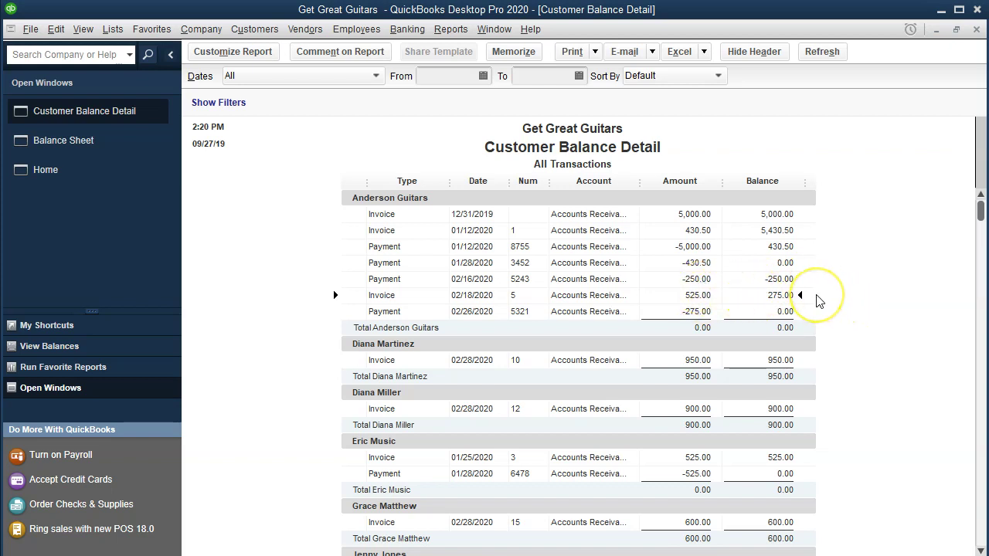
pyautogui.press('Down')
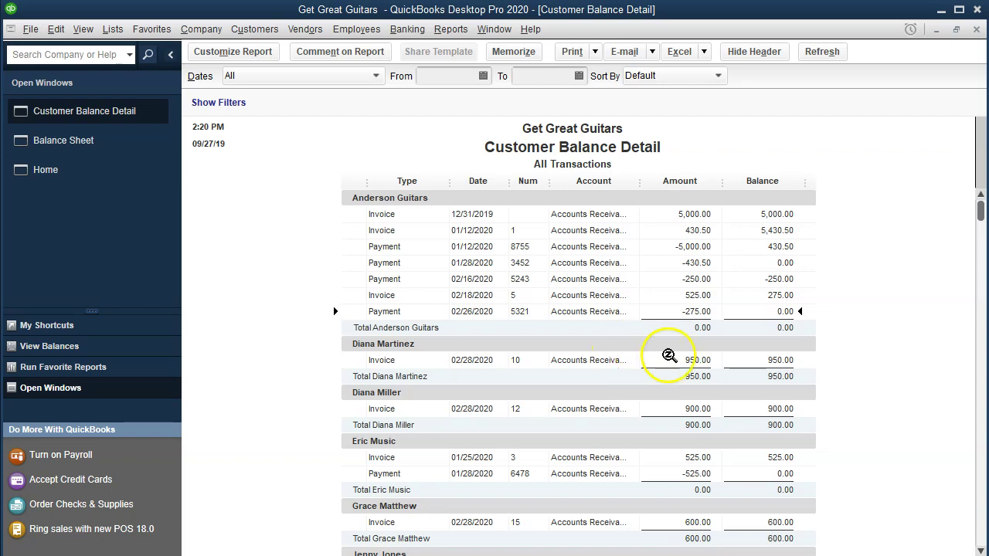
# - Examine the String Music payment of 02/21/2020 and the general journal adjustment of 02/29/2020
pyautogui.scroll(-4, 670, 356)
pyautogui.scroll(-9, 671, 355)
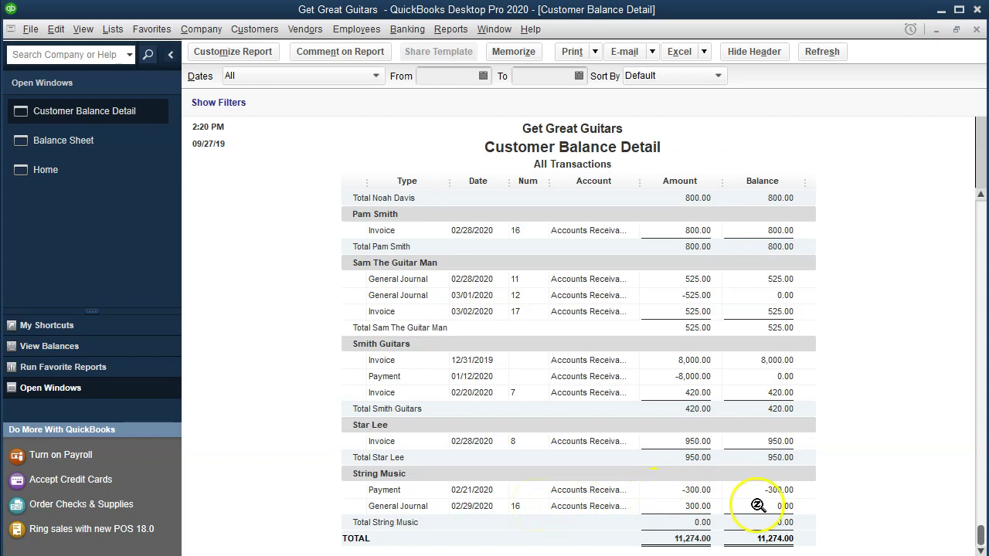
pyautogui.click(781, 492)
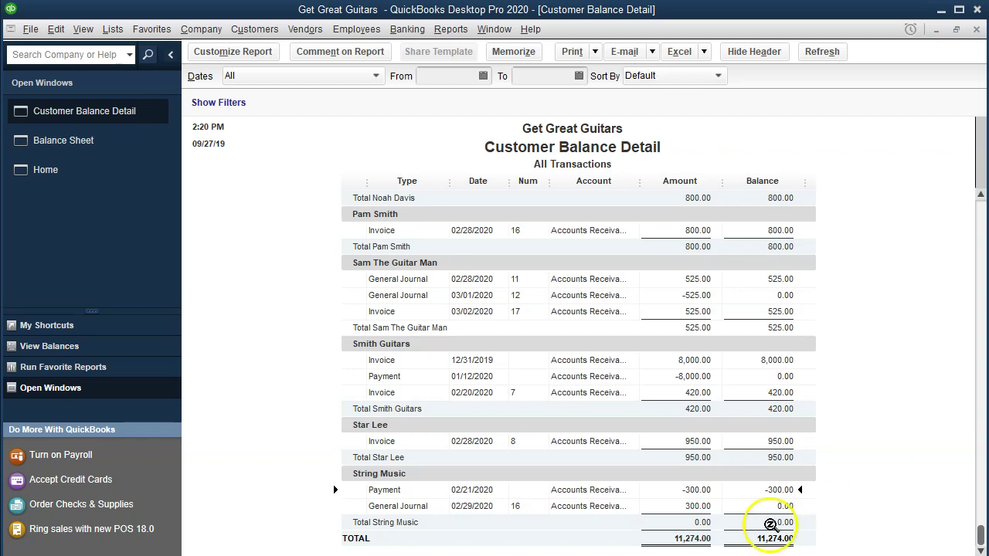
pyautogui.click(699, 508)
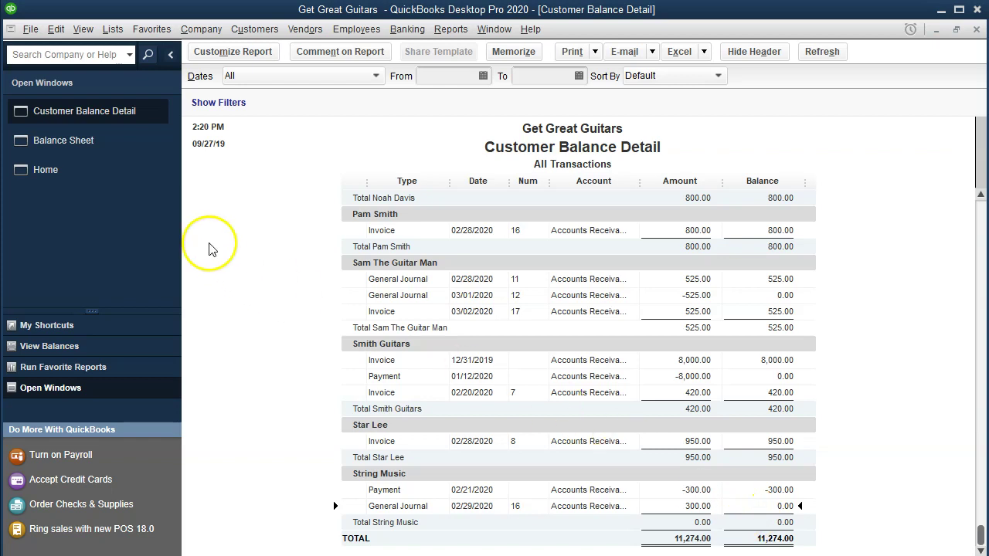
# - Review the transactions behind Accounts Receivable on the Balance Sheet, and close the detail report
pyautogui.click(104, 149)
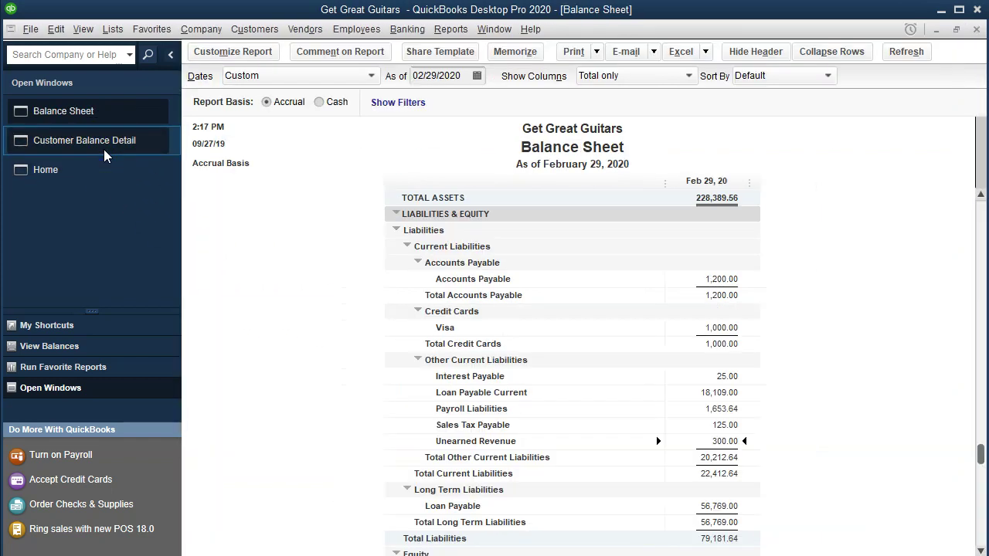
pyautogui.scroll(6, 705, 430)
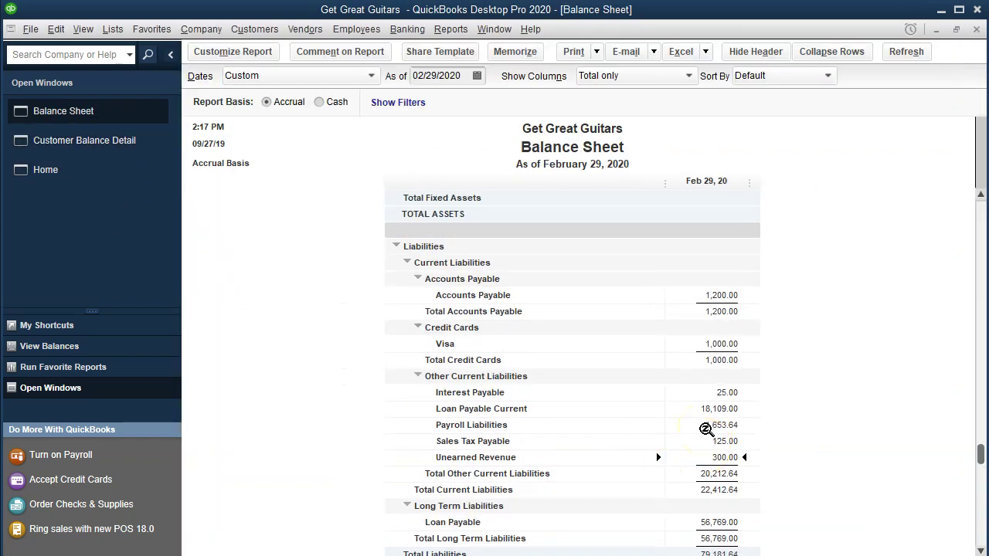
pyautogui.doubleClick(720, 294)
pyautogui.scroll(-2, 761, 352)
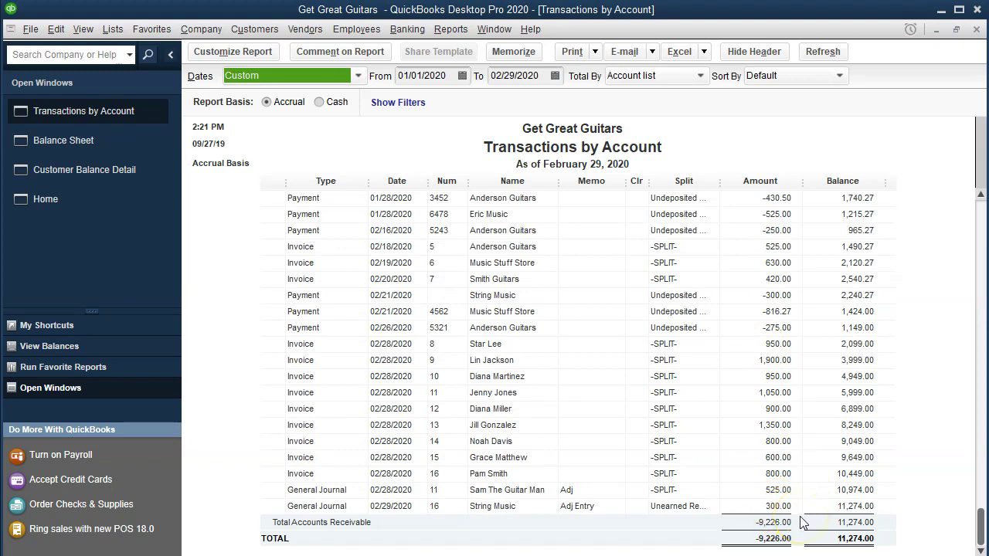
pyautogui.click(977, 29)
# - Review the transactions behind Unearned Revenue on the Balance Sheet, and close the detail report
pyautogui.scroll(-4, 888, 277)
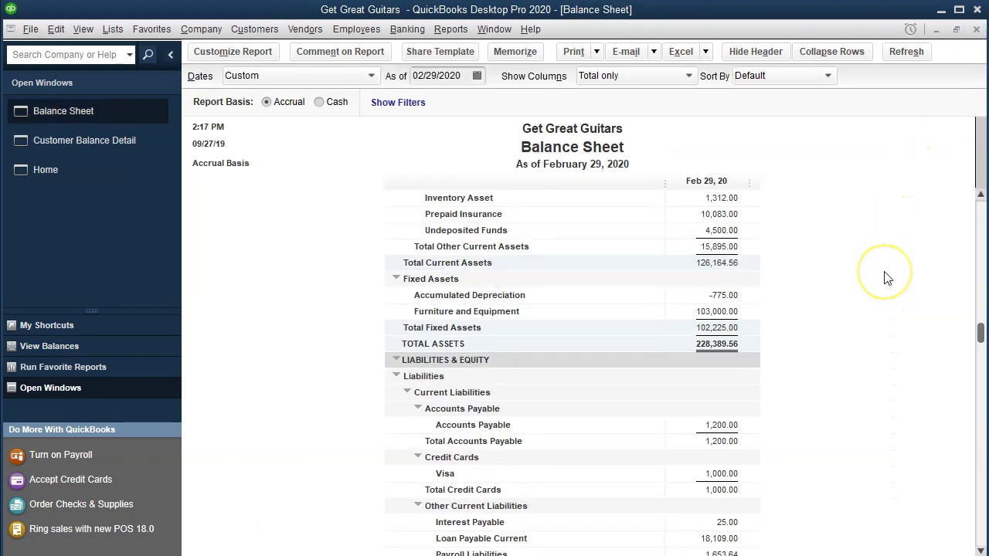
pyautogui.scroll(-1, 888, 279)
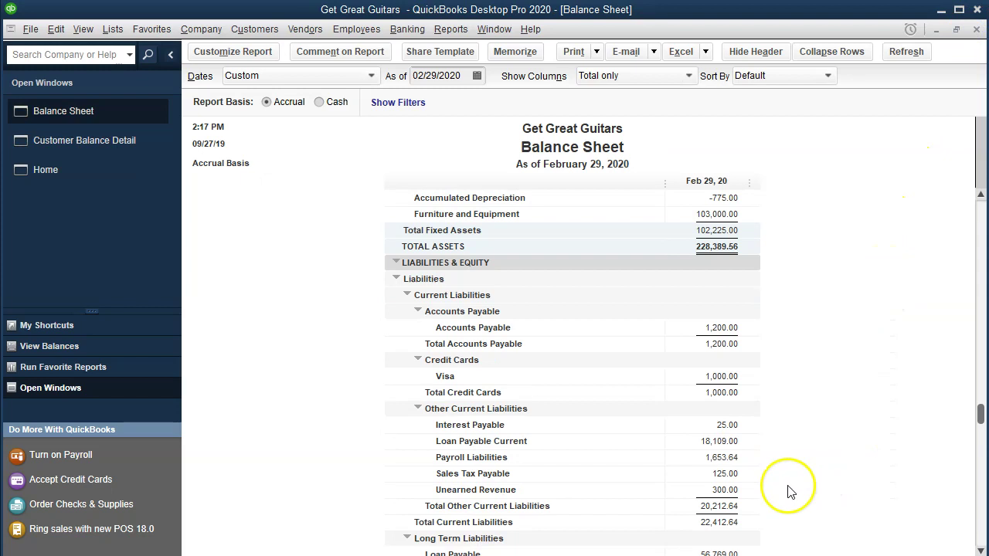
pyautogui.doubleClick(734, 490)
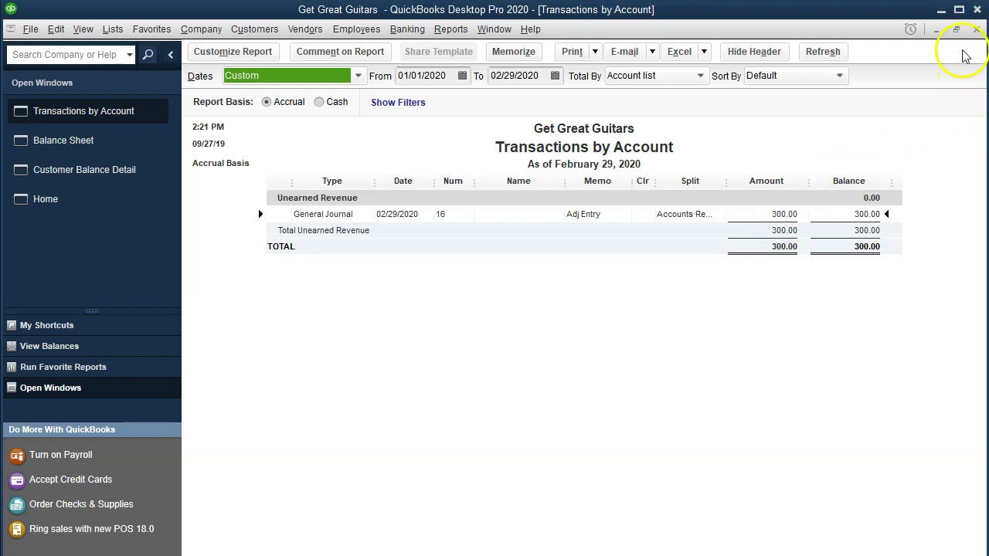
pyautogui.click(977, 30)
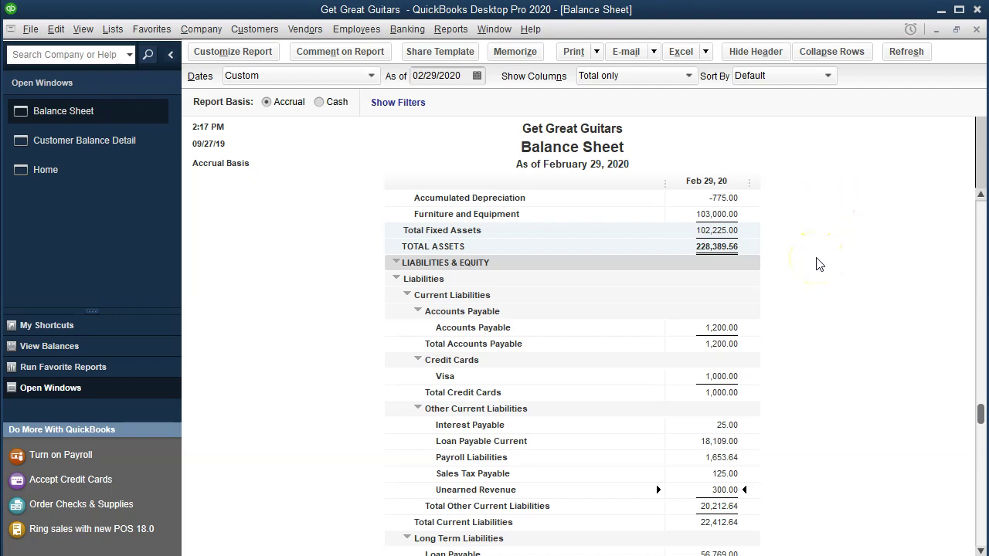
pyautogui.scroll(5, 820, 264)
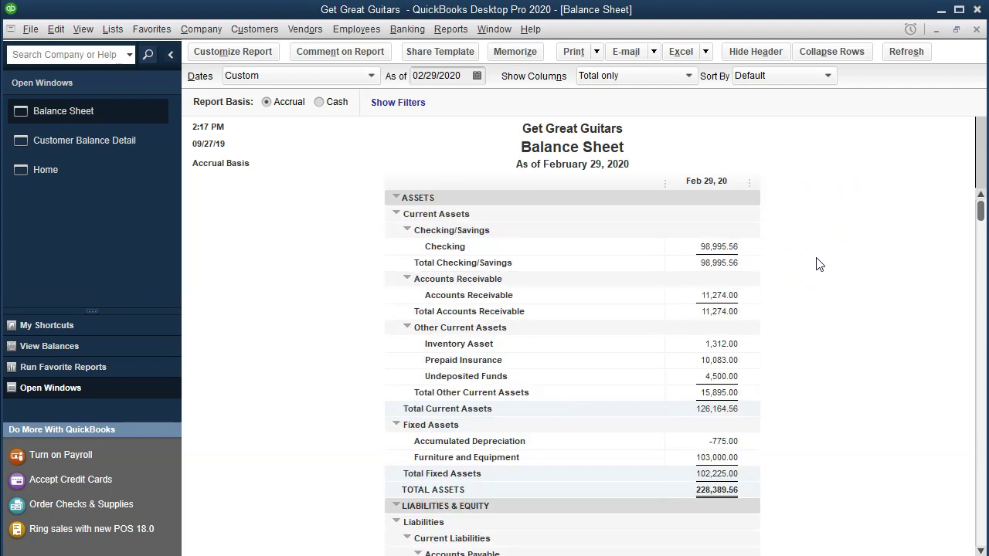
pyautogui.click(223, 35)
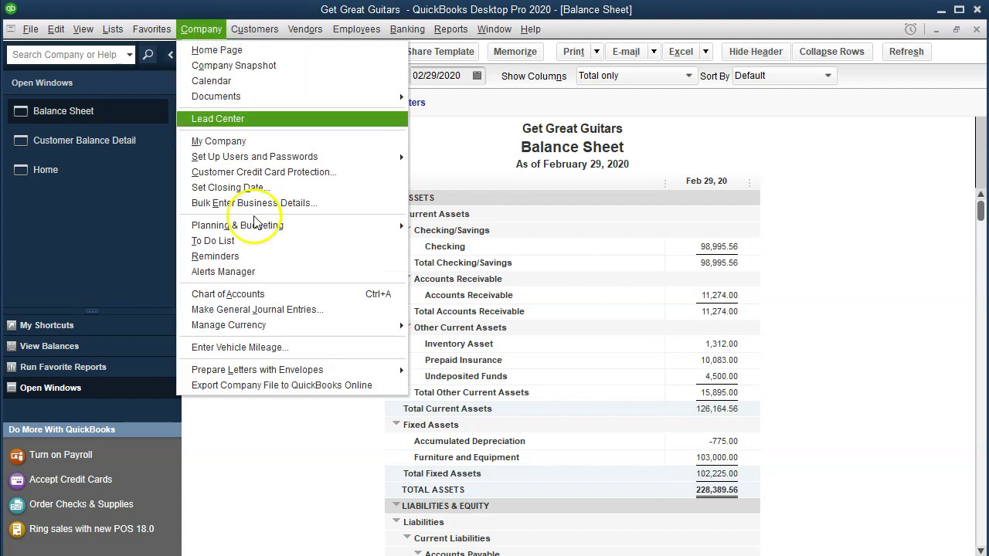
pyautogui.click(299, 310)
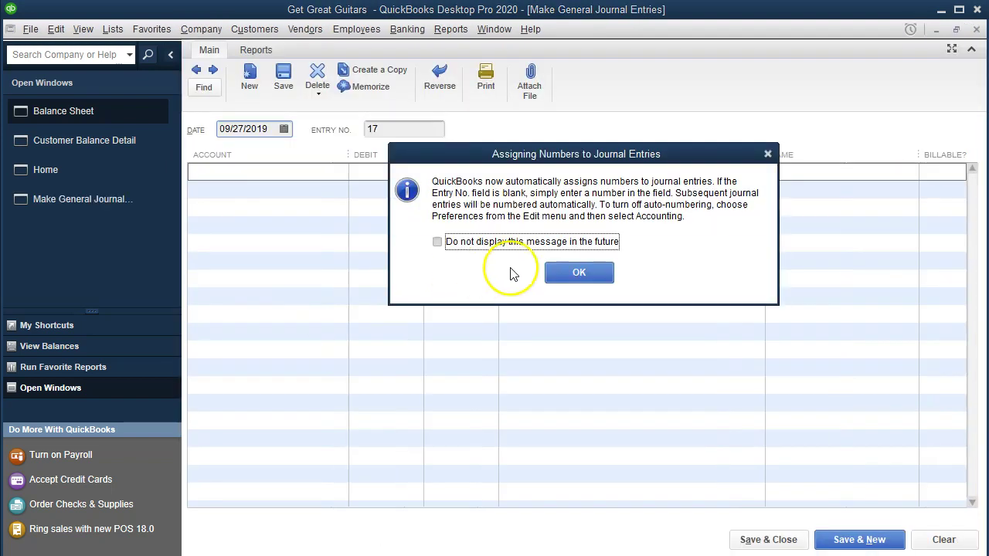
pyautogui.click(768, 155)
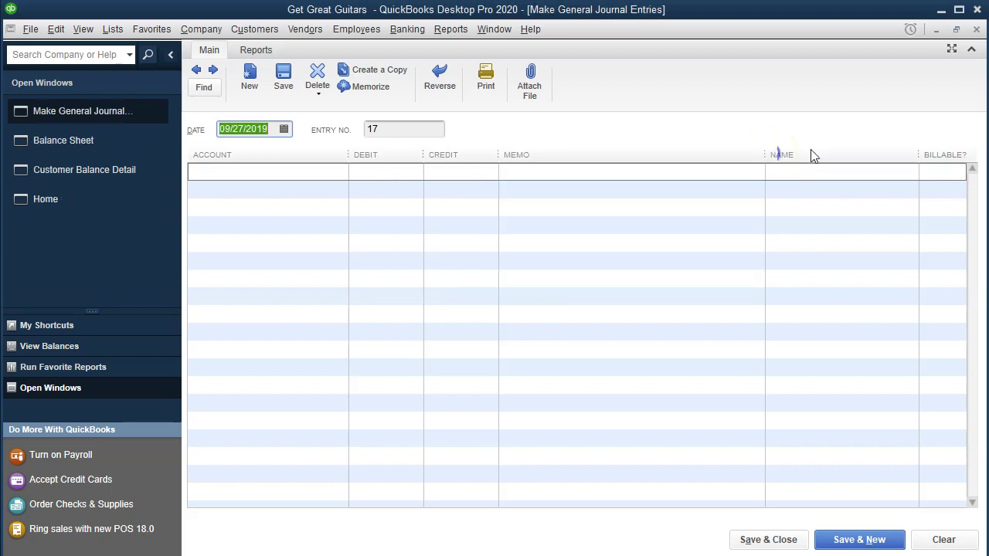
pyautogui.click(977, 30)
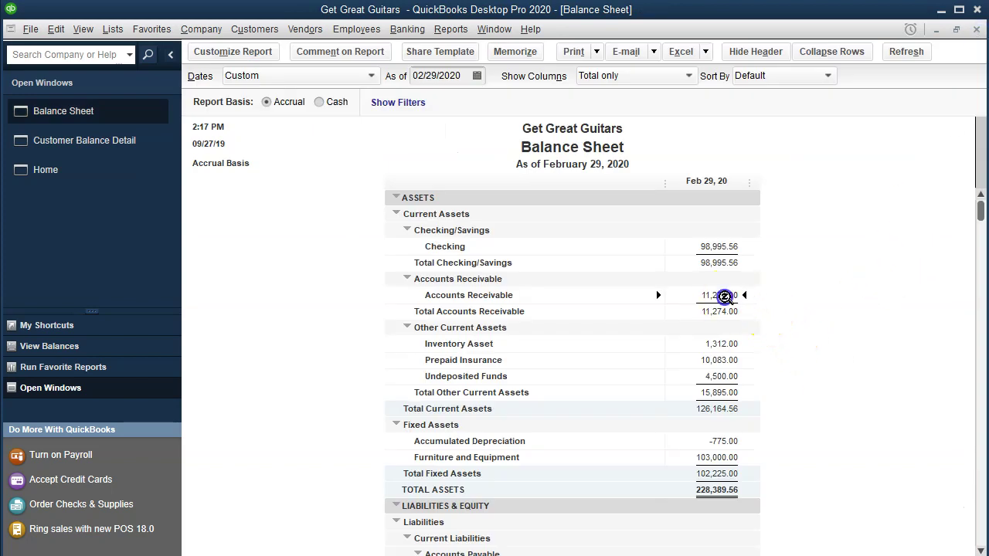
# - Review the Accounts Receivable and Unearned Revenue lines on the Balance Sheet
pyautogui.scroll(-3, 727, 296)
pyautogui.scroll(-1, 727, 296)
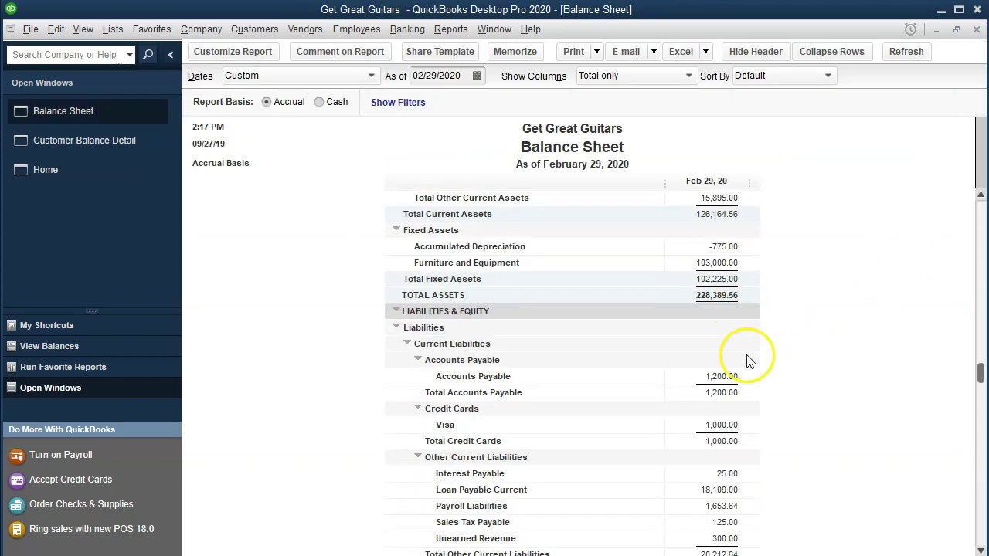
pyautogui.scroll(-1, 747, 420)
pyautogui.click(722, 489)
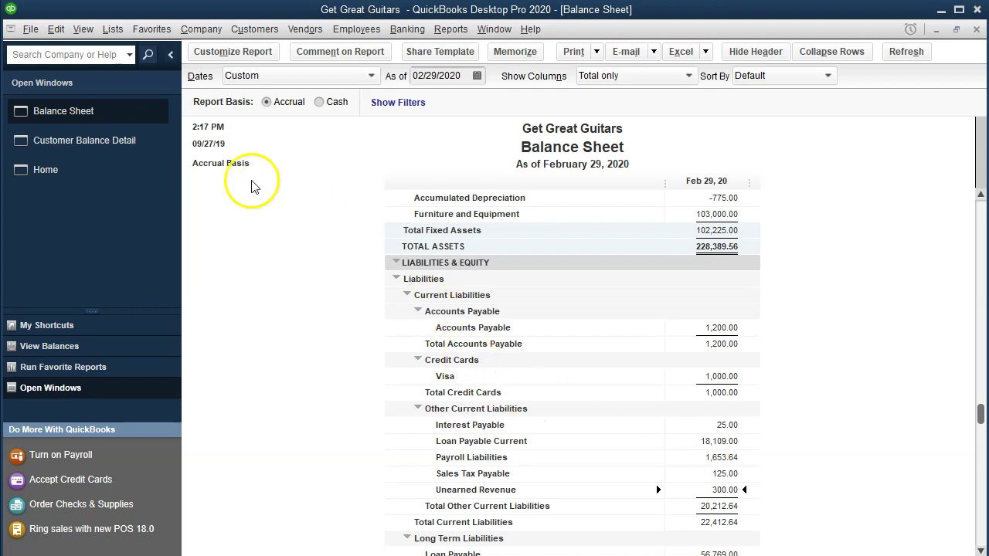
# - Open the Unearned Revenue account's register from the Chart of Accounts
pyautogui.click(113, 29)
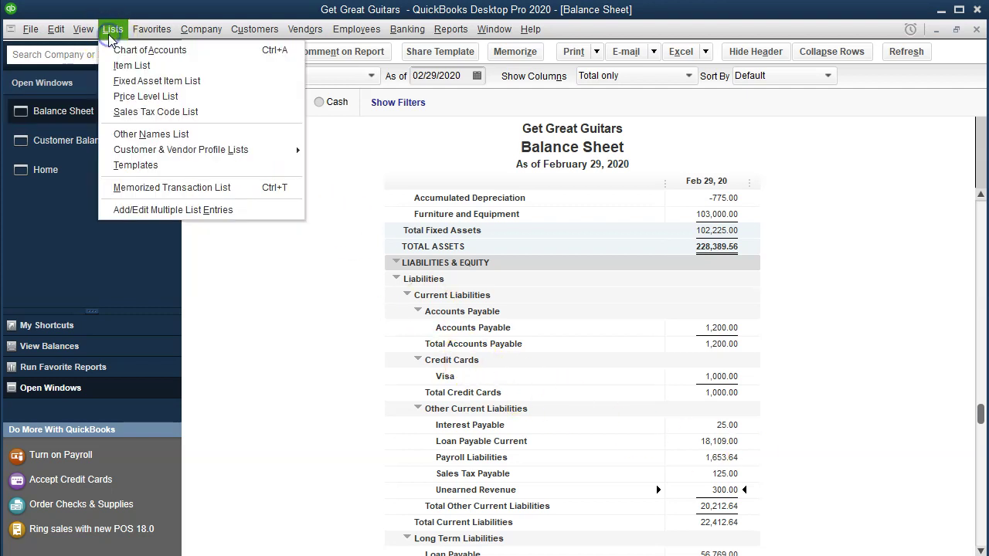
pyautogui.click(196, 54)
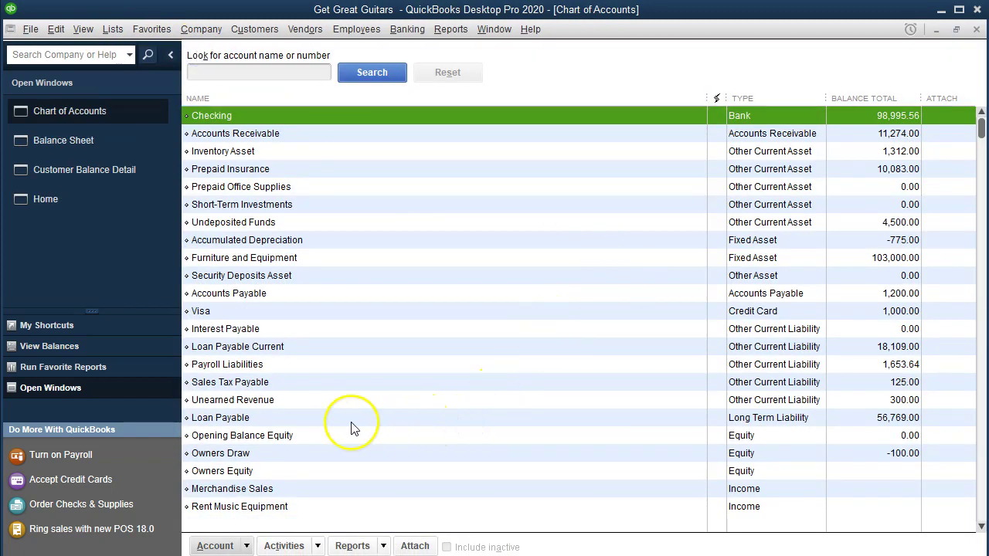
pyautogui.click(309, 400)
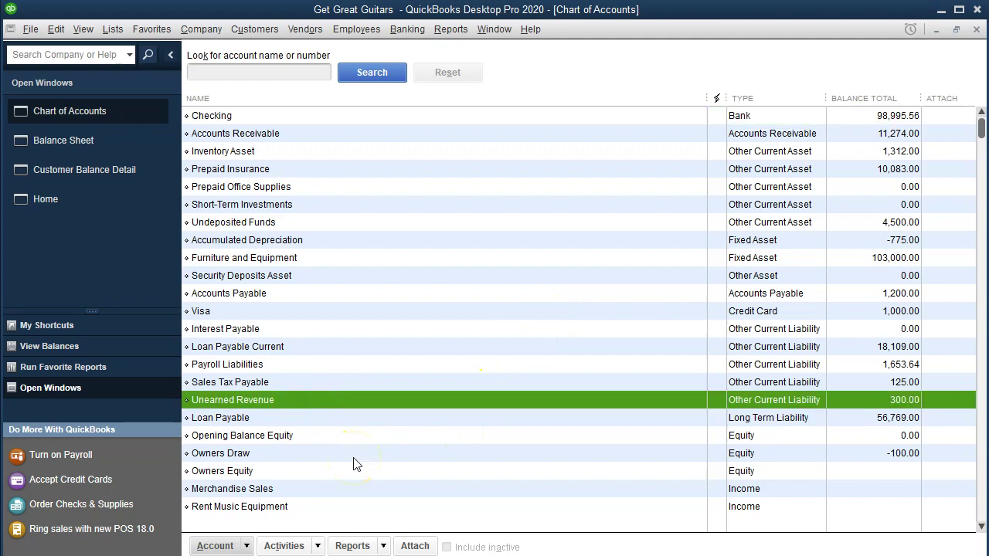
pyautogui.doubleClick(338, 399)
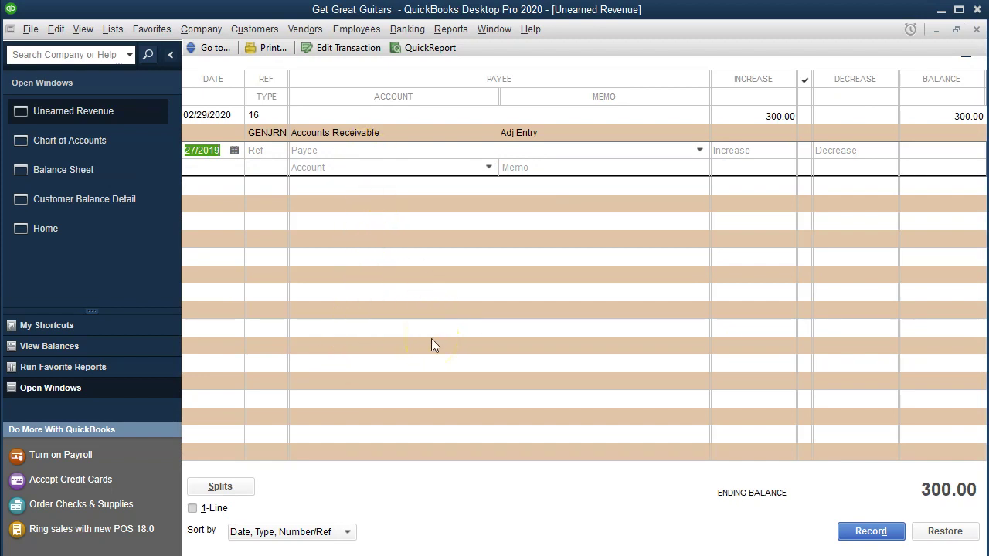
# - Start a new register entry dated 03/01/2020 that decreases Unearned Revenue by 300
pyautogui.write('030')
pyautogui.write('0')
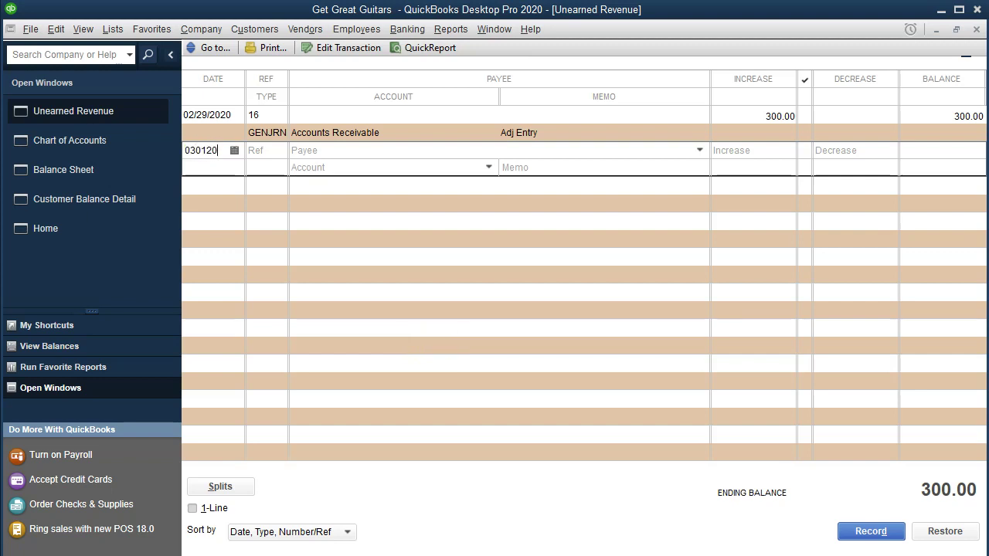
pyautogui.press('Tab')
pyautogui.press('Tab')
pyautogui.press('Tab')
pyautogui.press('Tab')
pyautogui.write('300')
pyautogui.press('Tab')
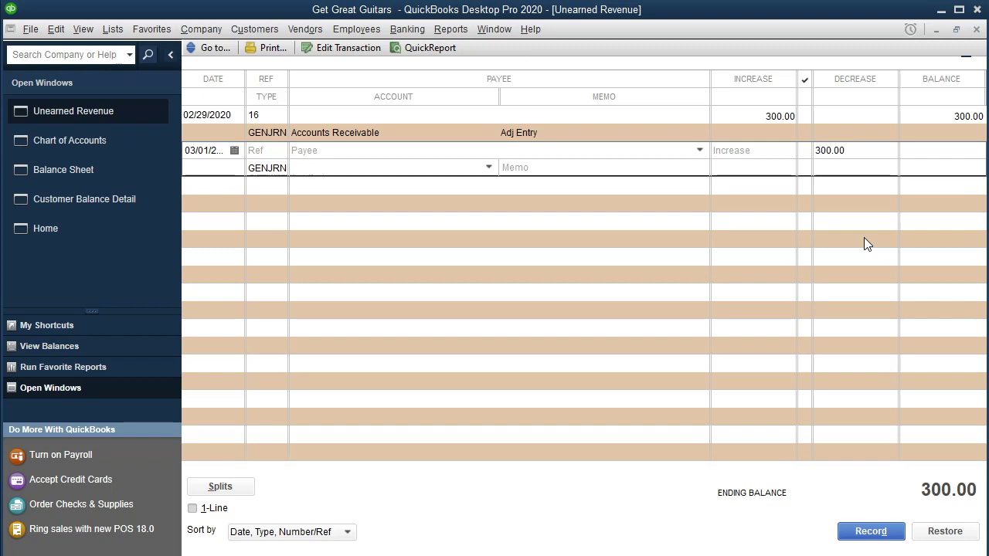
# - Assign Accounts Receivable as the new entry's offsetting account and enter the memo Adj Entry
pyautogui.write('Accounts Payable')
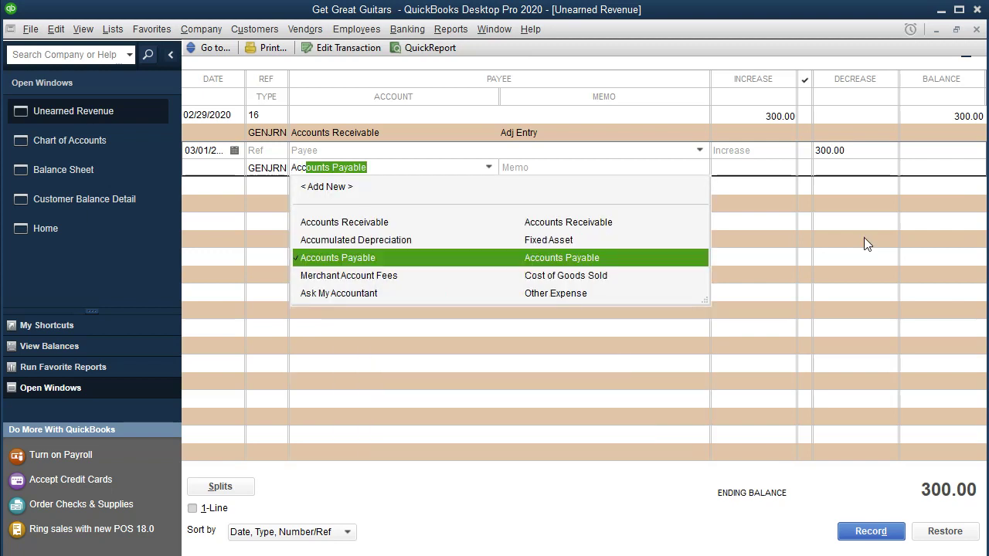
pyautogui.press('Up')
pyautogui.press('Up')
pyautogui.press('Tab')
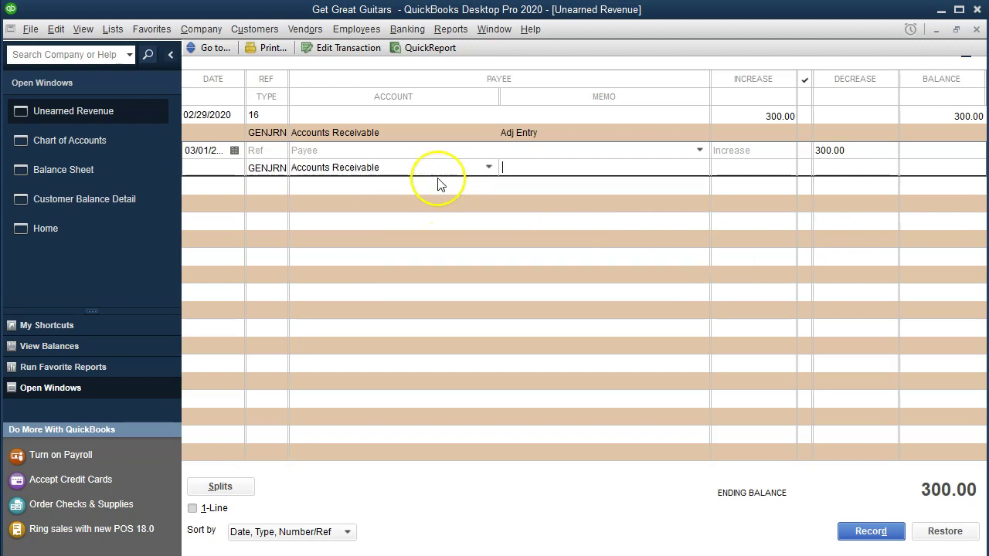
pyautogui.write('Adju En')
pyautogui.press('BackSpace')
pyautogui.press('BackSpace')
pyautogui.press('BackSpace')
pyautogui.press('BackSpace')
pyautogui.write('Entry')
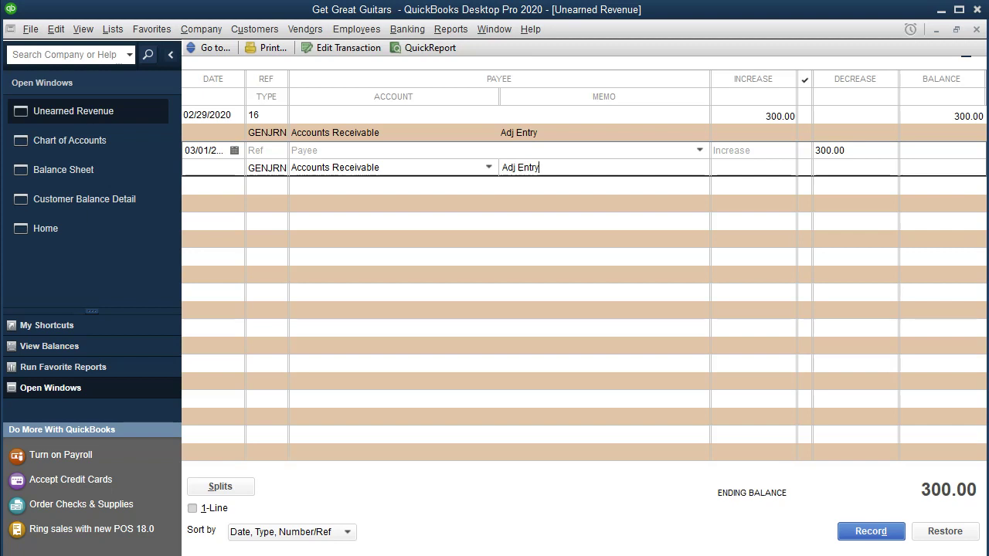
# - Add the memo Adj Entry and customer String Music to the Accounts Receivable split line, and record the transaction
pyautogui.click(220, 487)
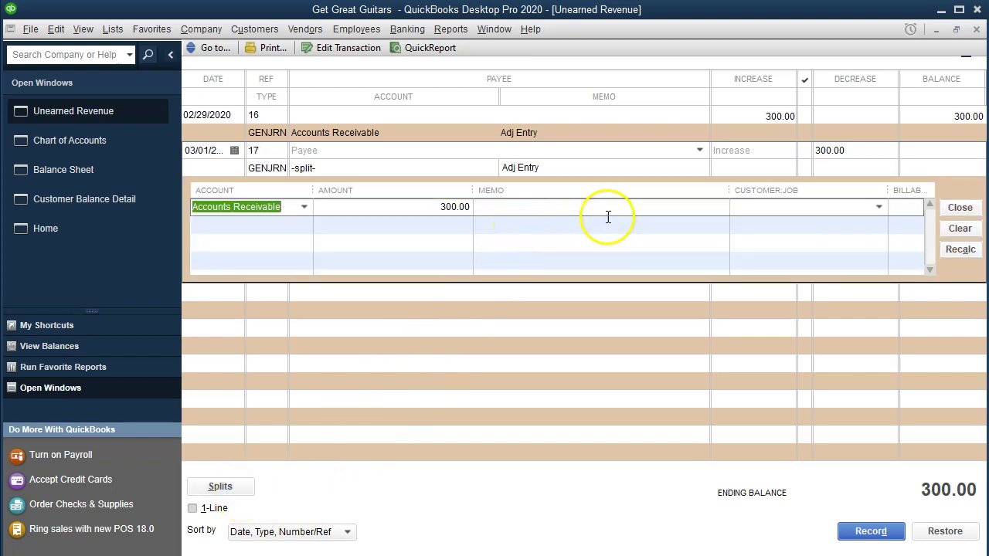
pyautogui.click(593, 216)
pyautogui.write('Adj Entry')
pyautogui.press('Tab')
pyautogui.write('Str')
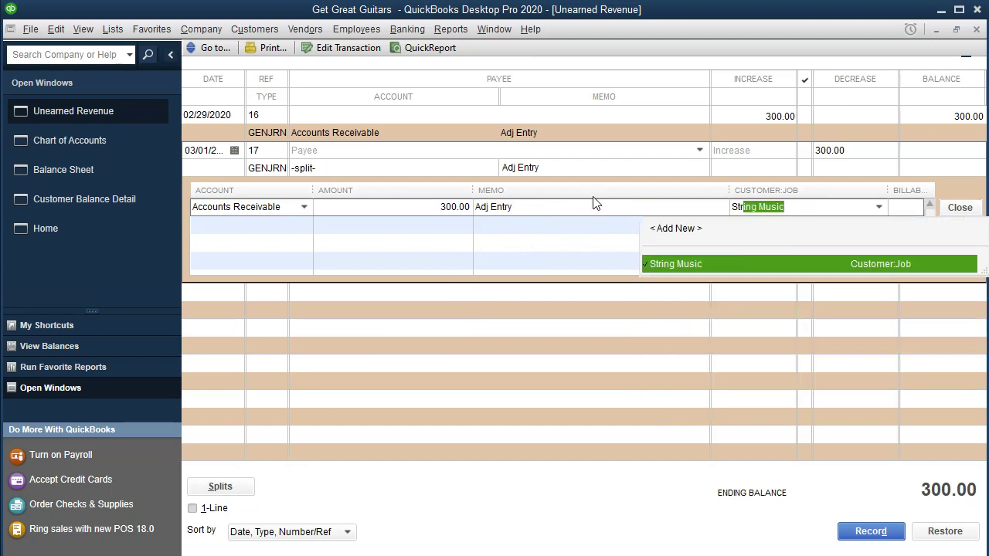
pyautogui.press('Tab')
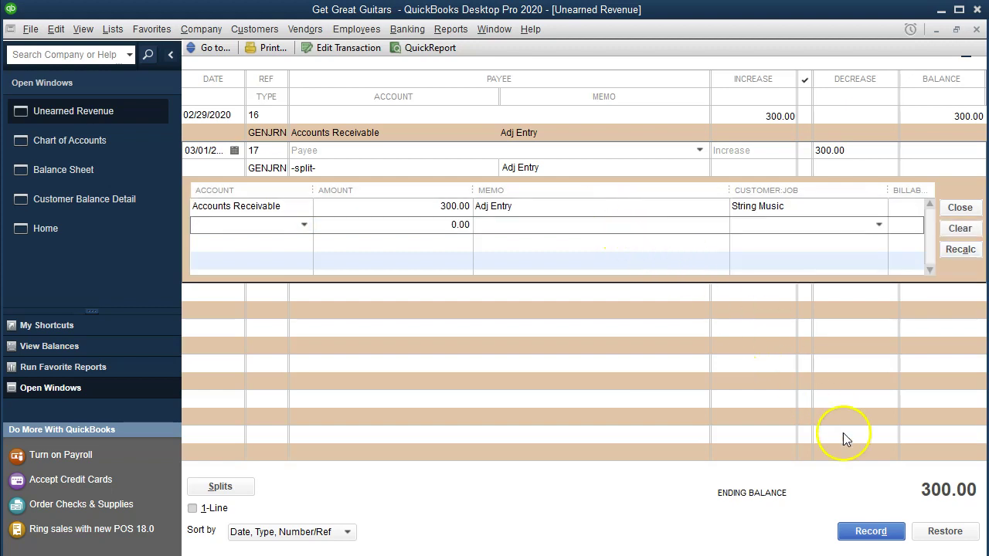
pyautogui.click(859, 533)
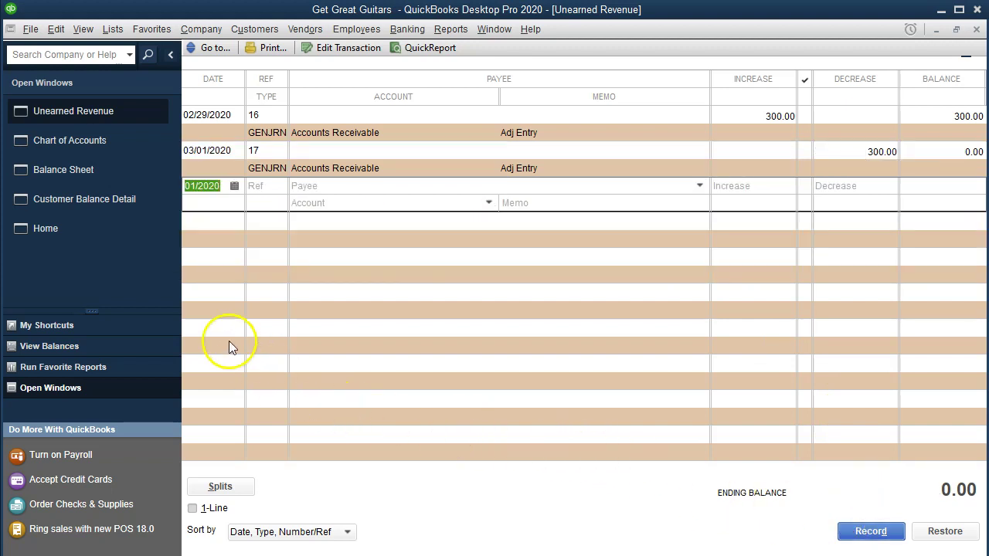
# - Check String Music's transactions in Customer Balance Detail, and close the Unearned Revenue register
pyautogui.click(112, 203)
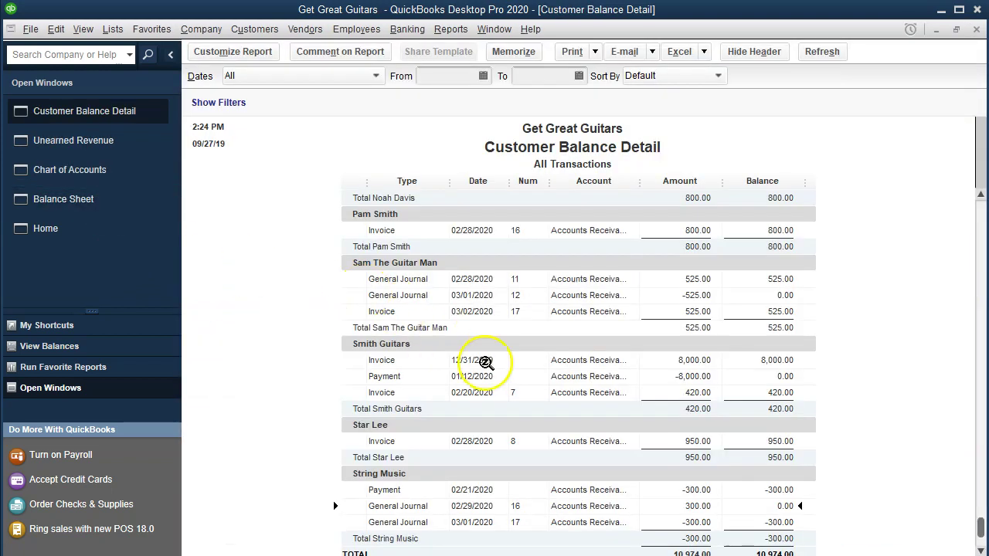
pyautogui.scroll(-1, 485, 362)
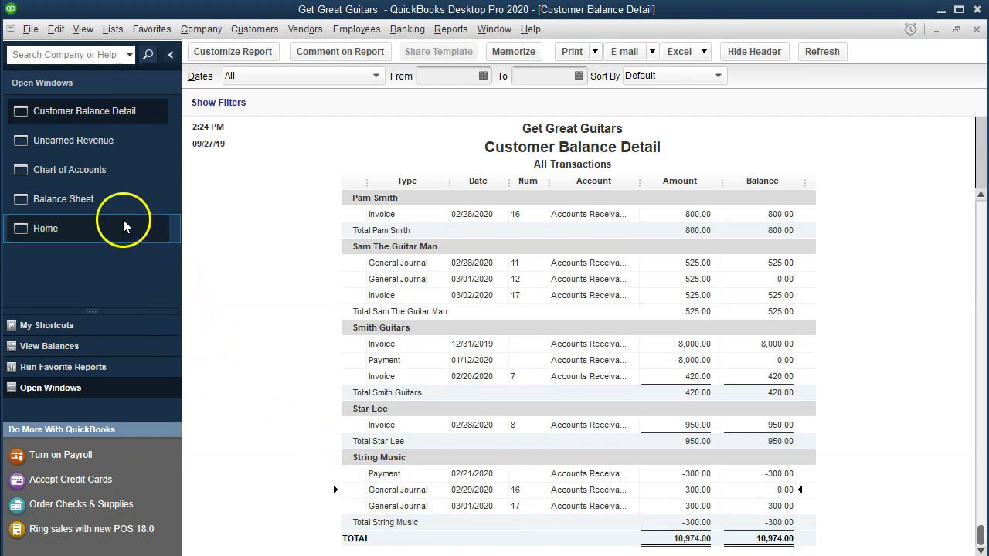
pyautogui.click(112, 144)
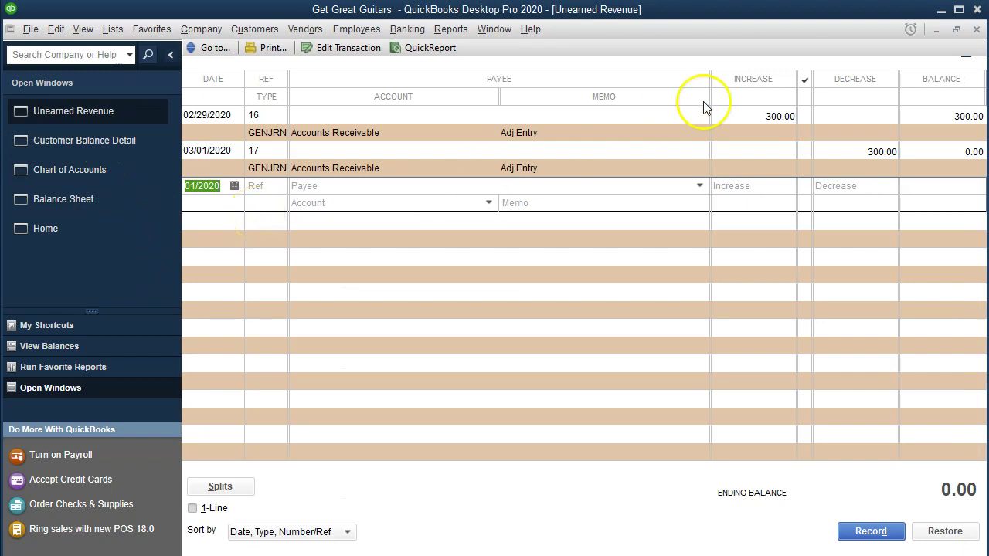
pyautogui.click(977, 29)
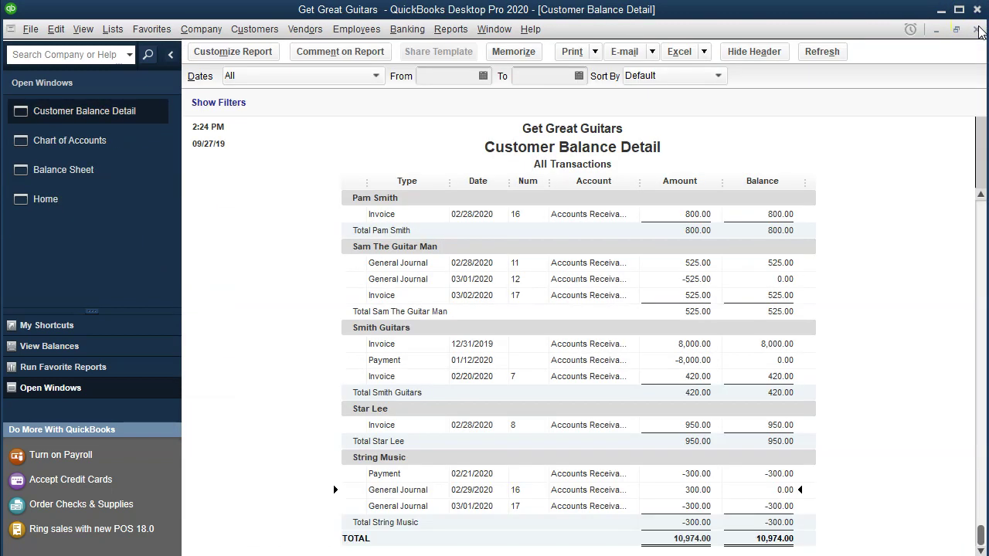
# - Return to the Balance Sheet and set its as-of date to 03/01/2020
pyautogui.click(116, 140)
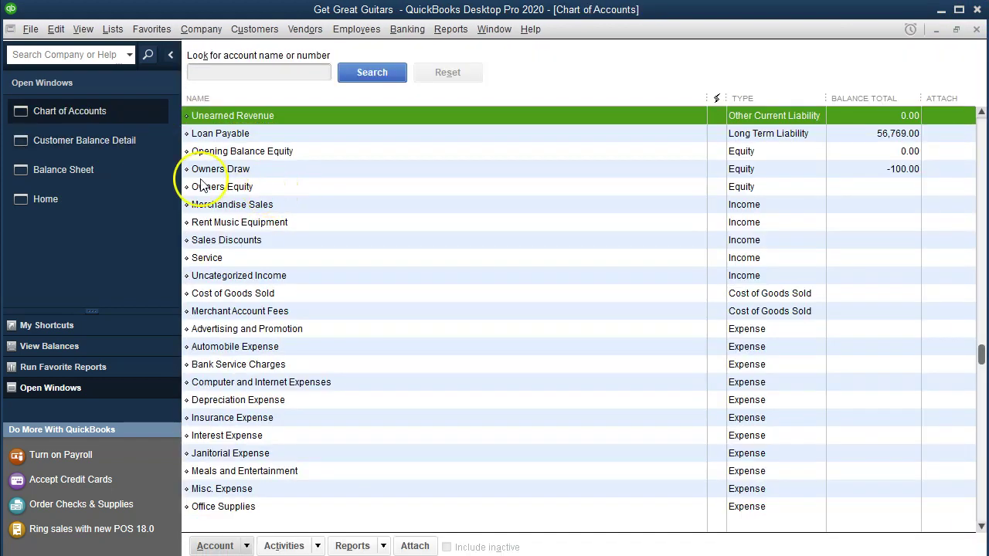
pyautogui.click(86, 171)
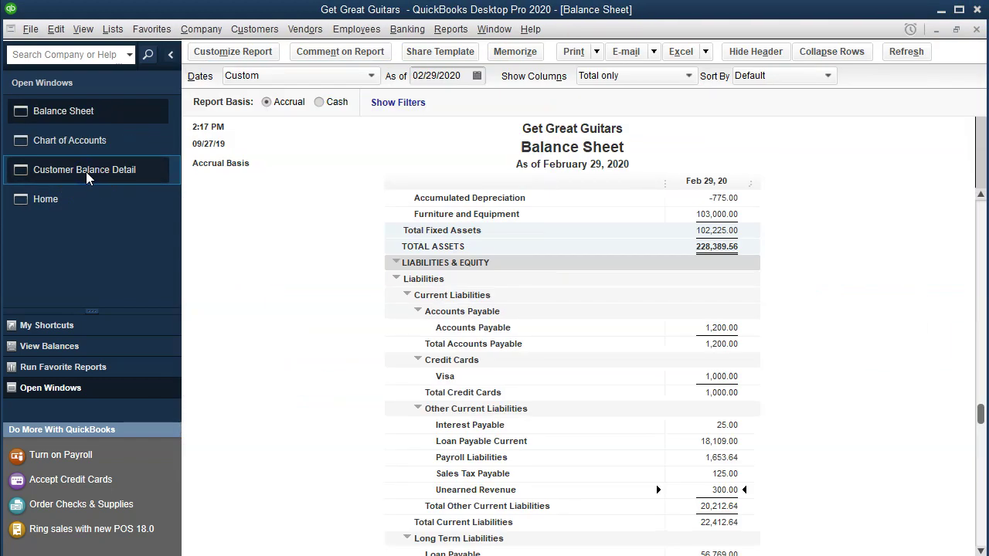
pyautogui.click(437, 75)
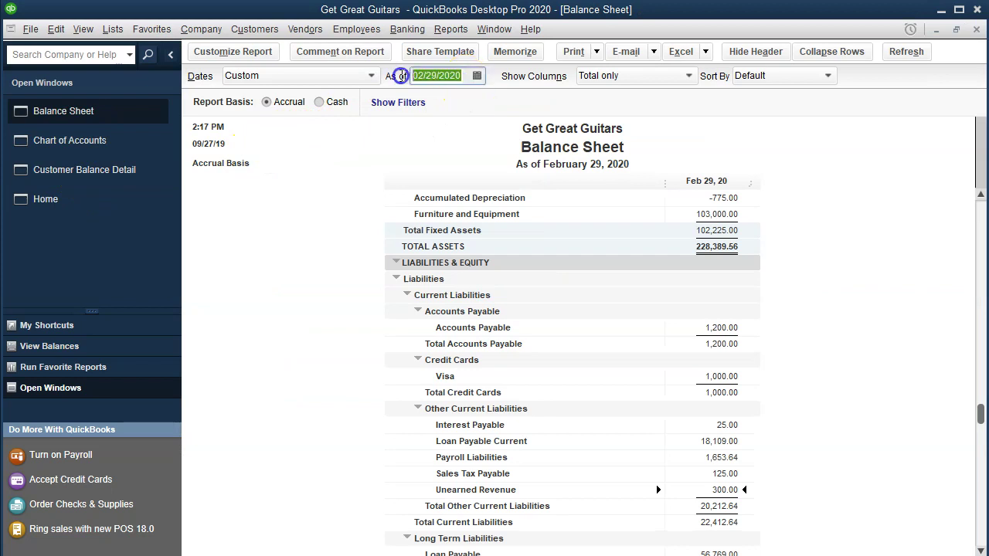
pyautogui.press('+')
pyautogui.click(342, 399)
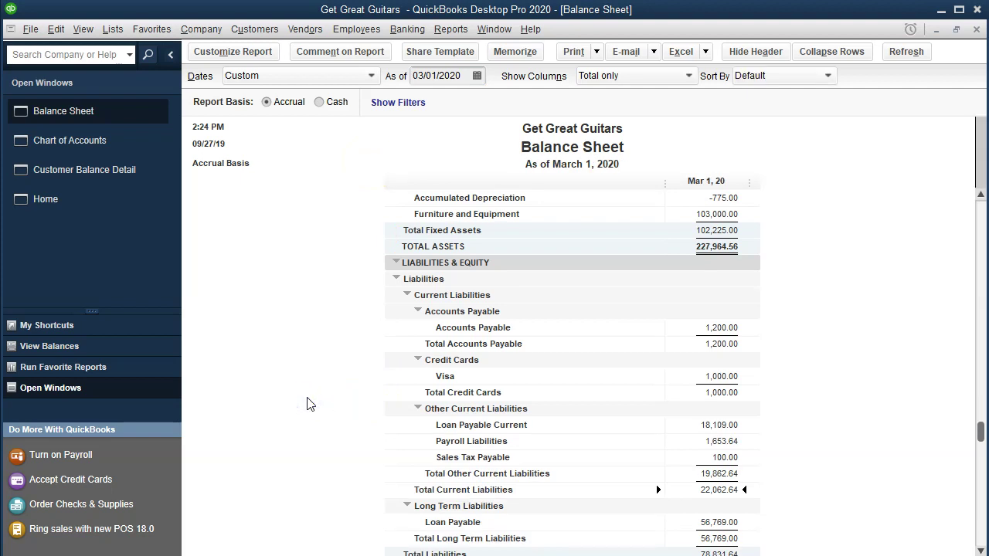
# - Open the transactions behind Accounts Receivable on the Balance Sheet and set the detail report's start date to 01/01/2020
pyautogui.scroll(5, 307, 404)
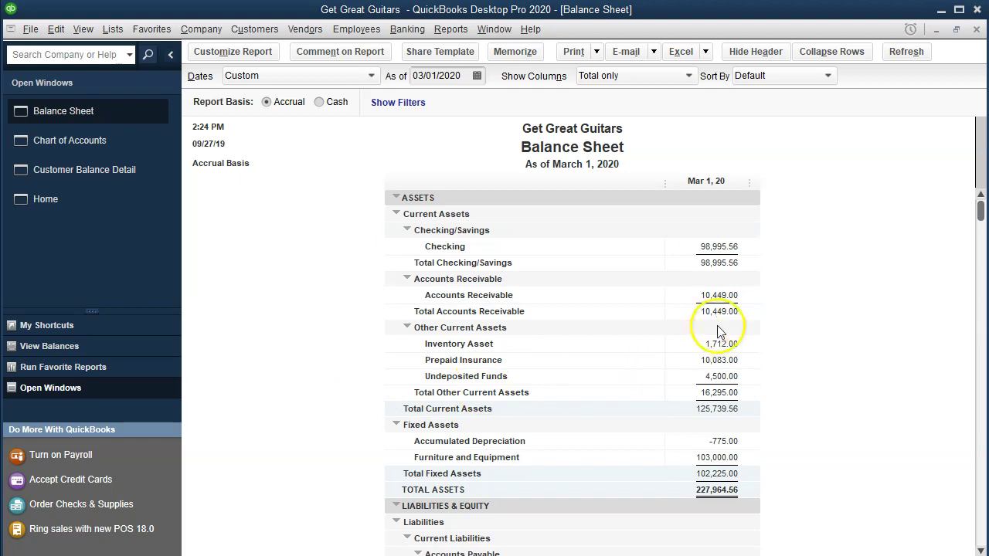
pyautogui.doubleClick(725, 298)
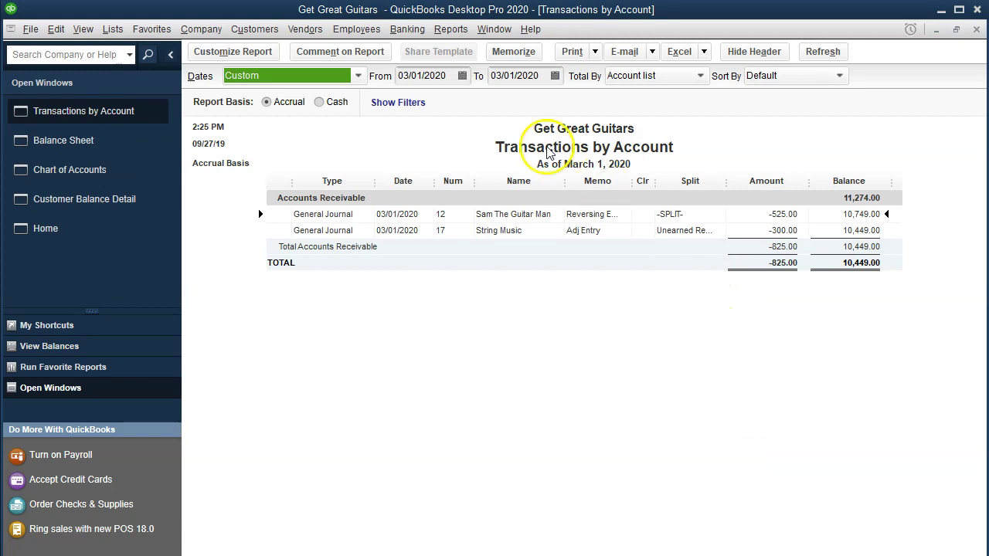
pyautogui.doubleClick(426, 74)
pyautogui.click(426, 74)
pyautogui.write('01/01/')
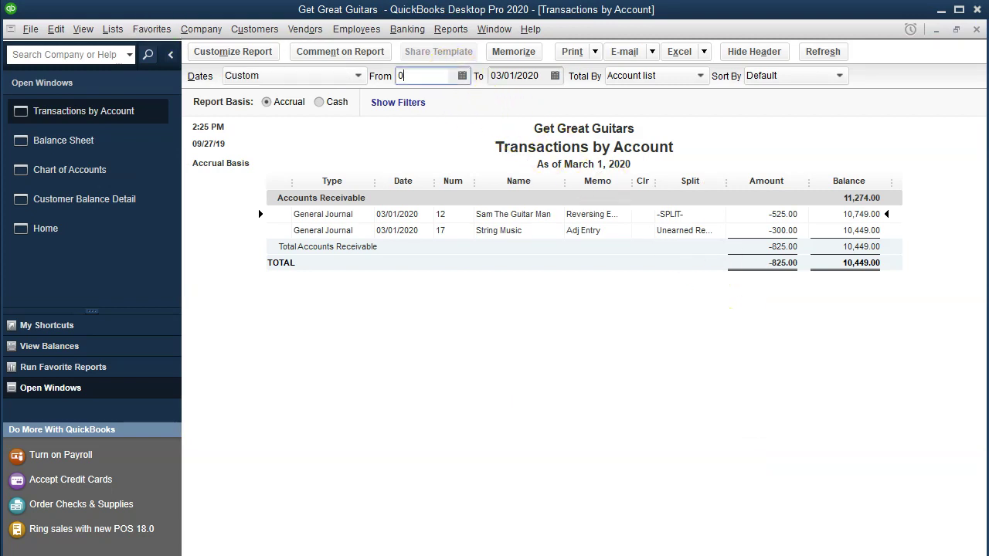
pyautogui.write('20')
pyautogui.press('Tab')
pyautogui.press('Tab')
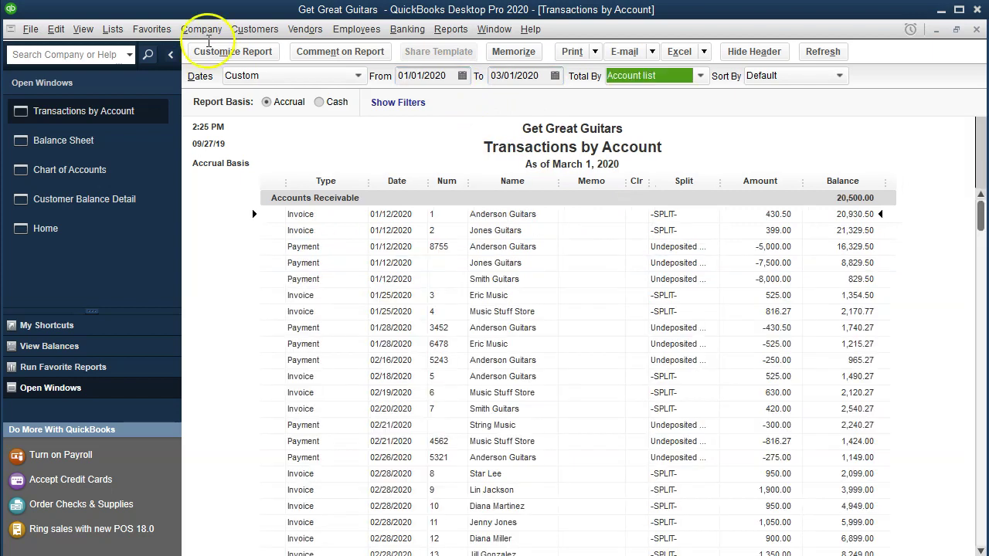
# - Compare String Music's 02/29/2020 adjusting entry with its 03/01/2020 reversal, and close the detail report
pyautogui.scroll(-7, 695, 441)
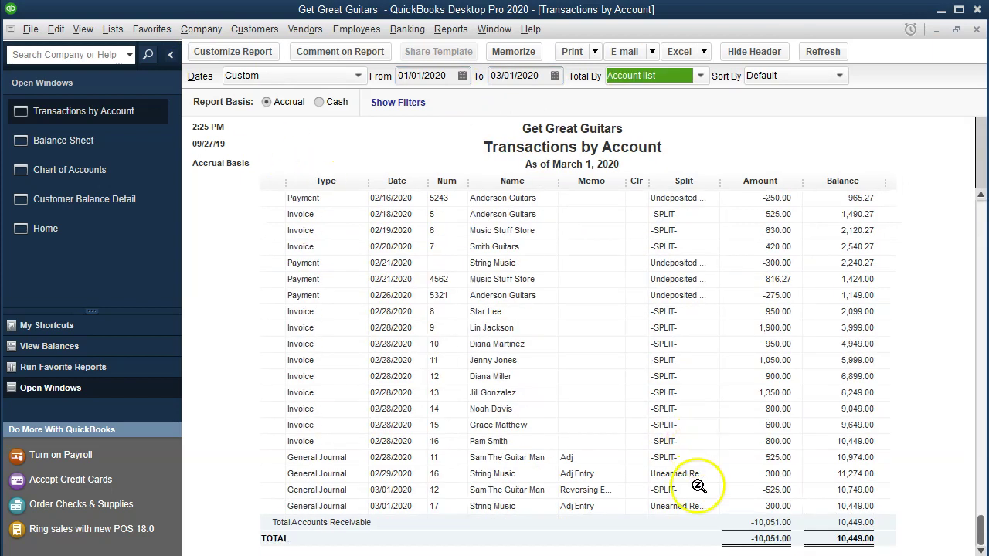
pyautogui.click(764, 474)
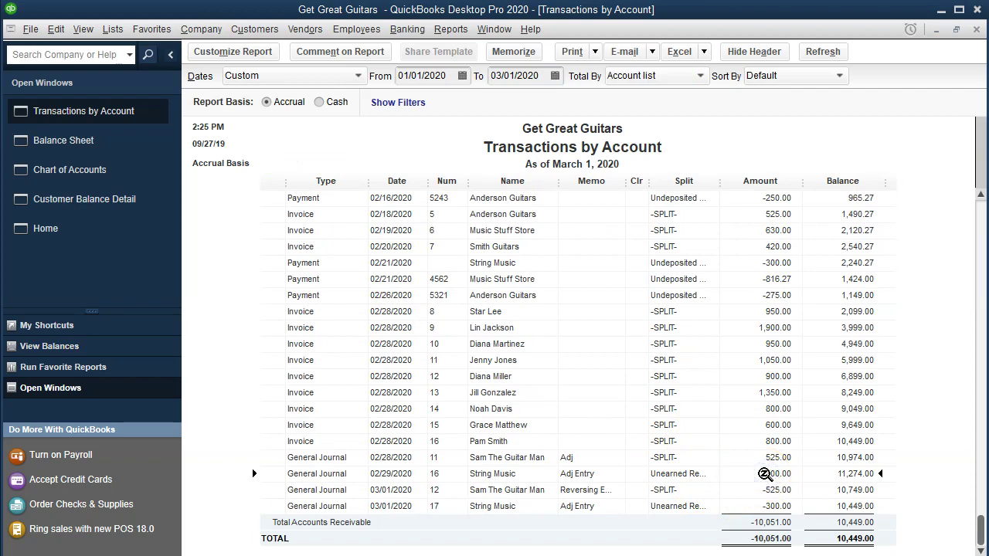
pyautogui.click(759, 507)
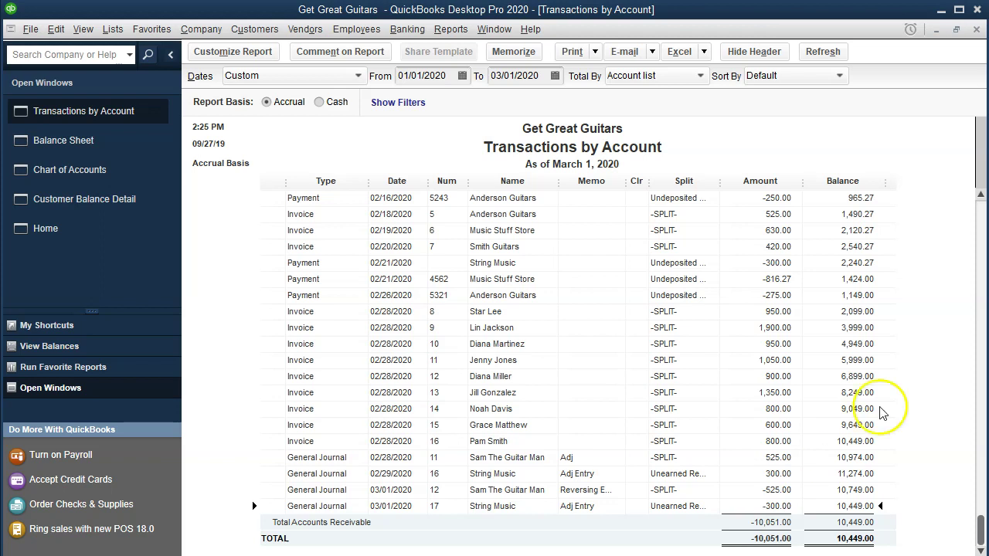
pyautogui.click(976, 29)
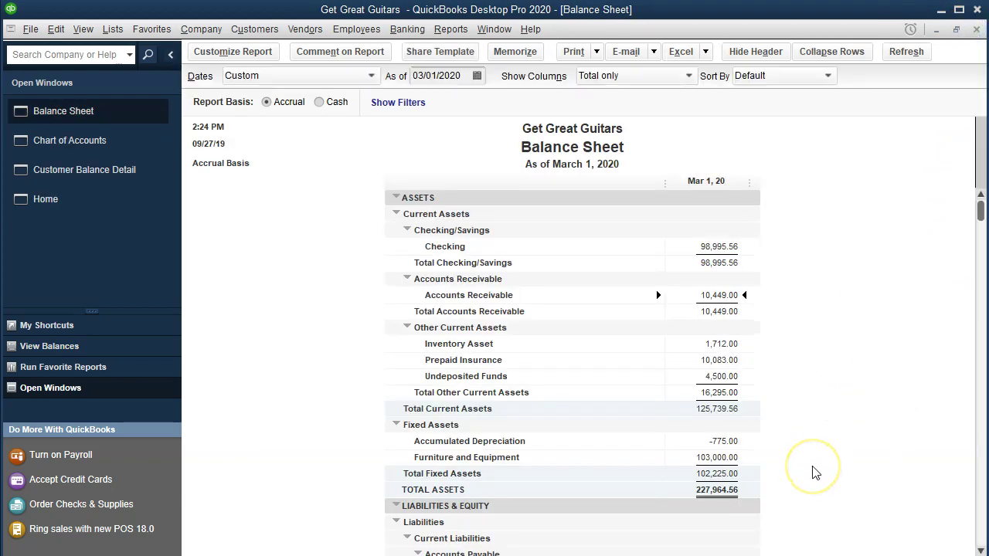
# - Check the current liabilities section of the Balance Sheet for Unearned Revenue
pyautogui.scroll(-4, 815, 473)
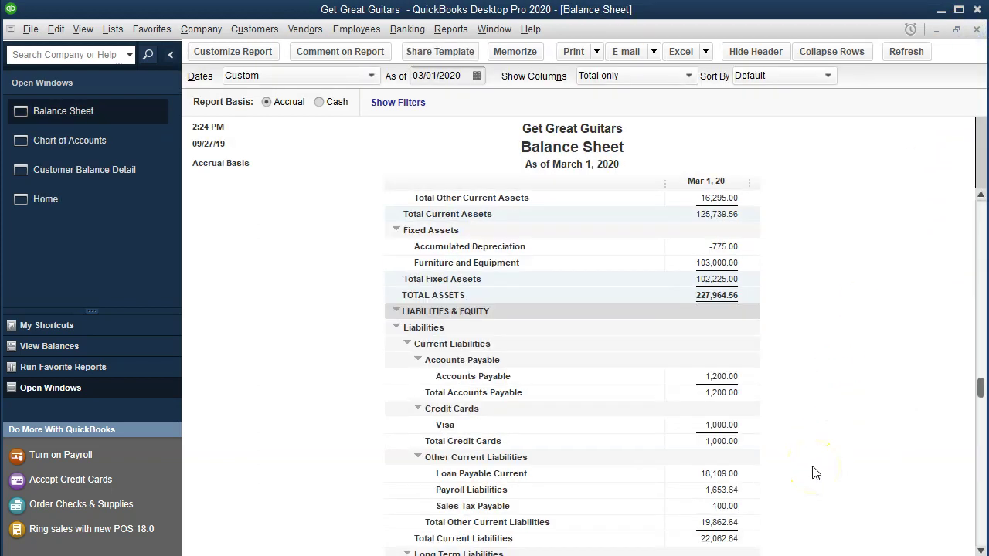
pyautogui.scroll(-3, 815, 473)
pyautogui.click(824, 483)
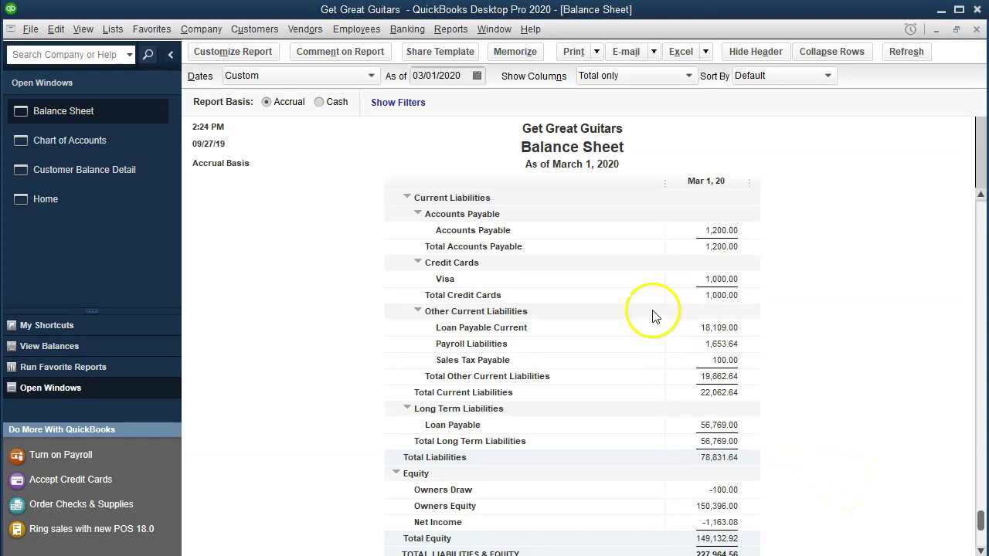
# - Run a Trial Balance report for the period 01/01/2020 to 03/01/2020
pyautogui.click(444, 30)
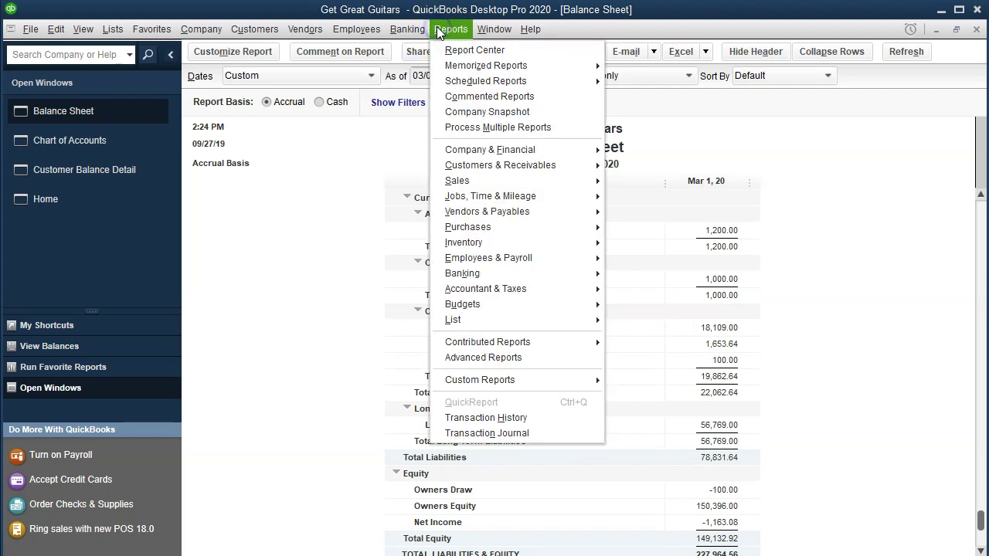
pyautogui.moveTo(544, 288)
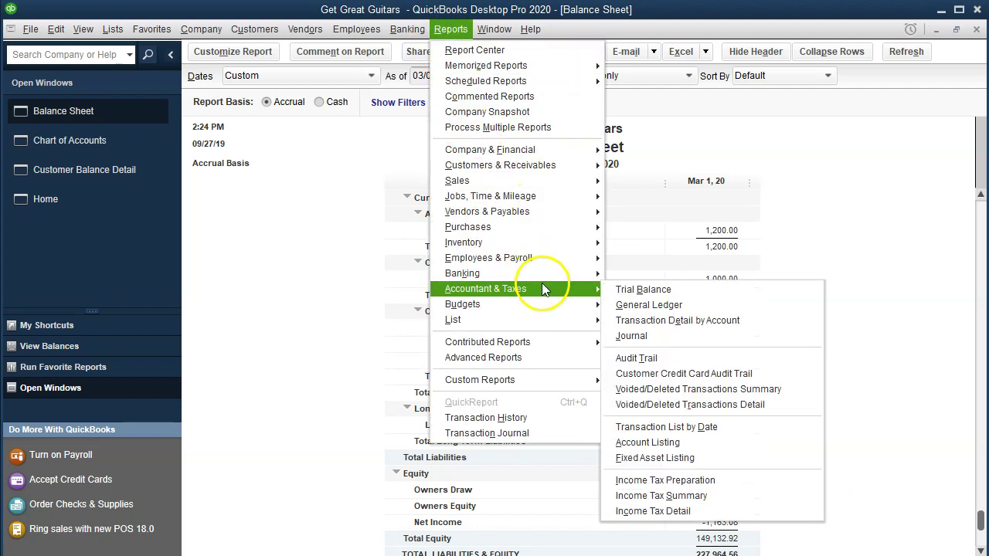
pyautogui.click(640, 289)
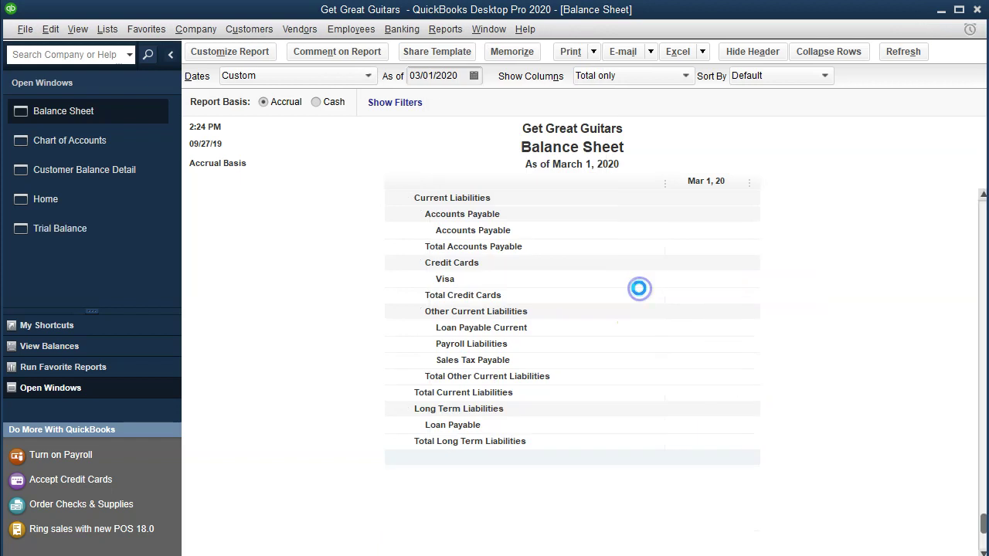
pyautogui.press('Tab')
pyautogui.write('01/01/20')
pyautogui.press('Tab')
pyautogui.write('03/01/')
pyautogui.write('20')
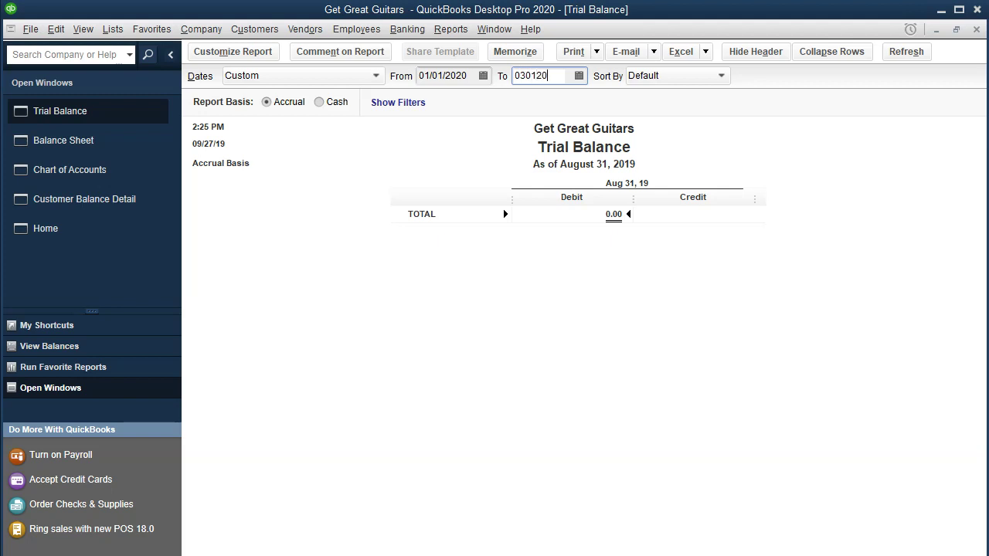
pyautogui.press('Tab')
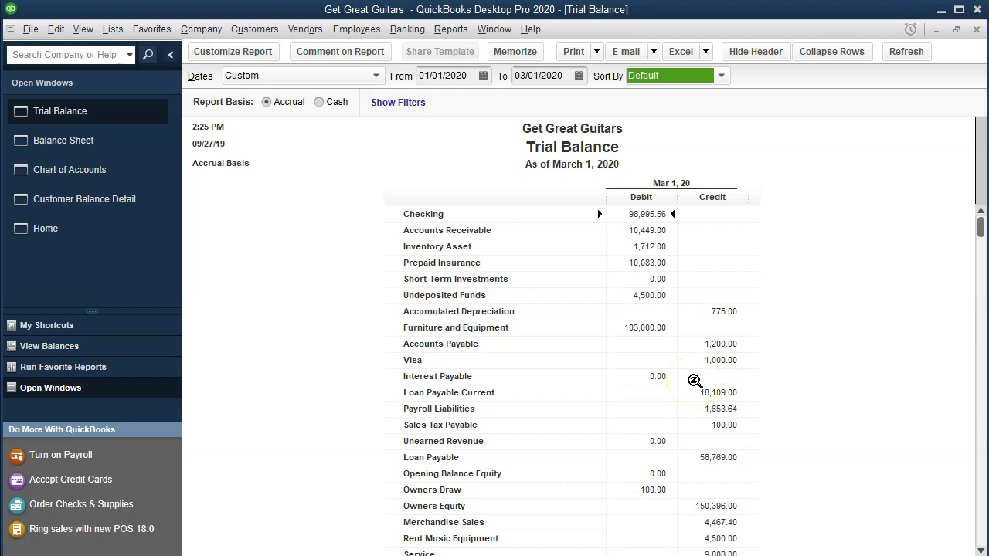
# - Open the transactions behind Unearned Revenue on the Trial Balance, compare the 02/29/2020 and 03/01/2020 journal entries, and close the detail report
pyautogui.scroll(-1, 695, 381)
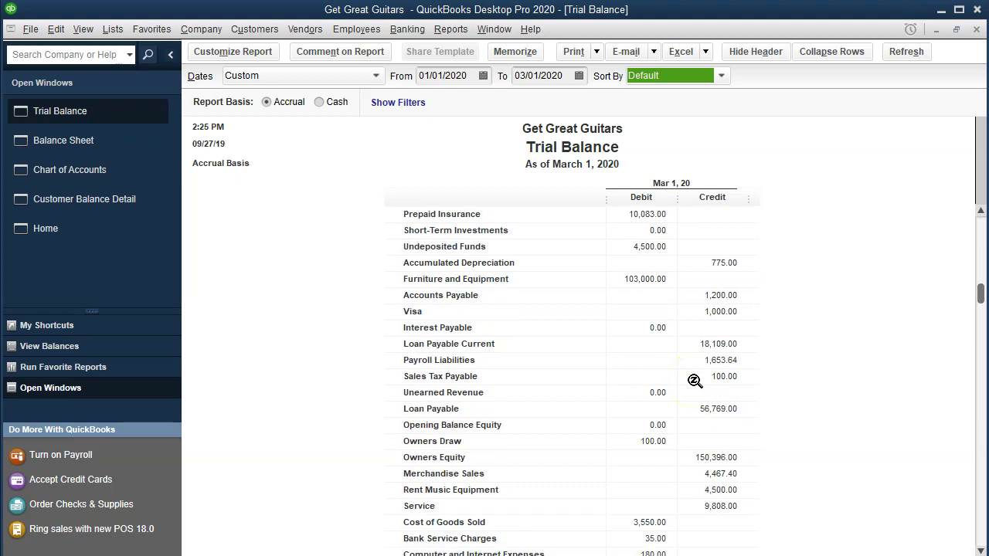
pyautogui.click(630, 392)
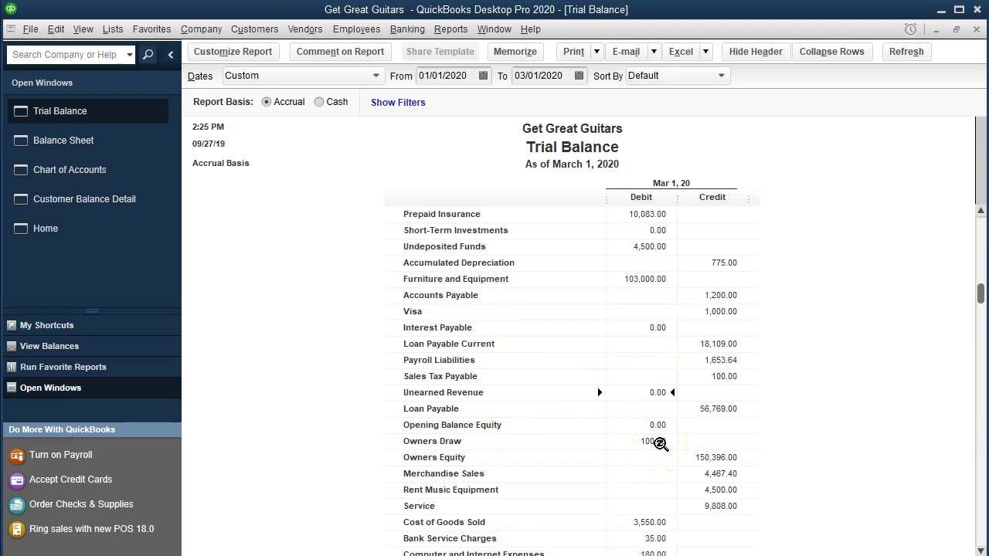
pyautogui.doubleClick(639, 393)
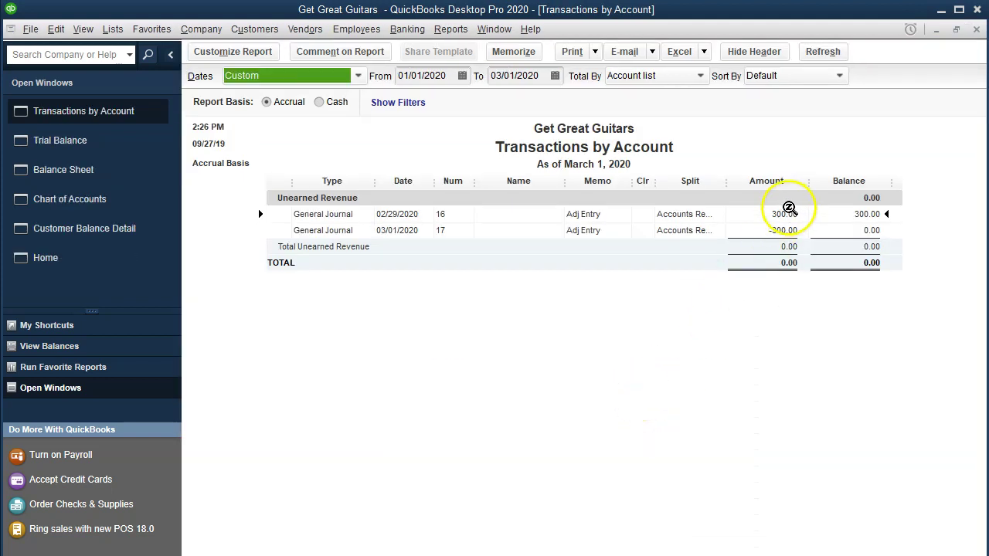
pyautogui.doubleClick(787, 212)
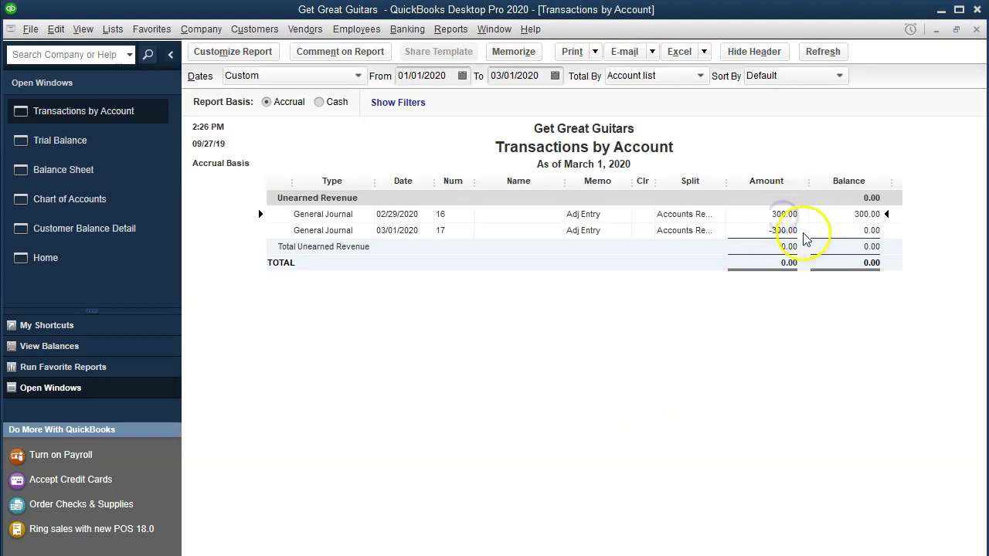
pyautogui.click(801, 232)
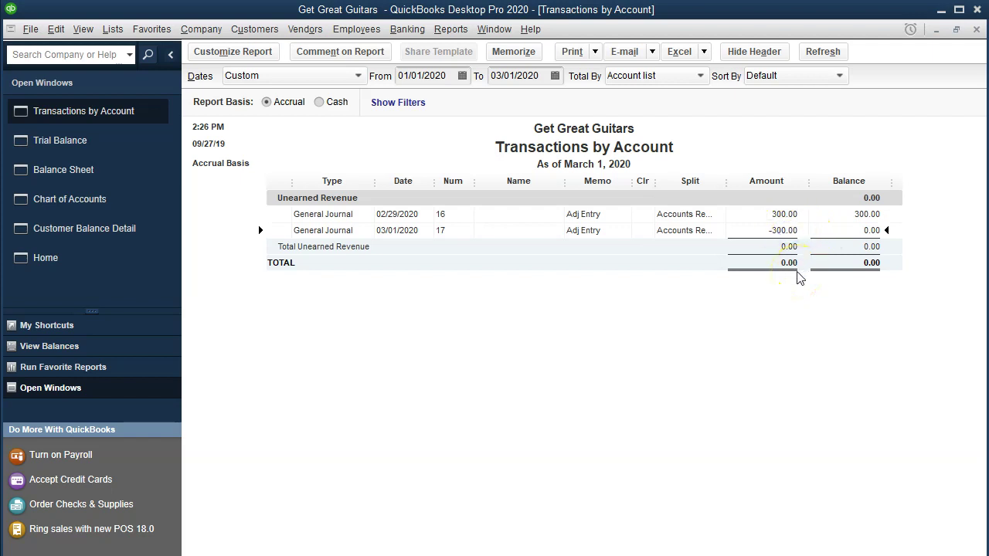
pyautogui.click(785, 290)
pyautogui.click(977, 30)
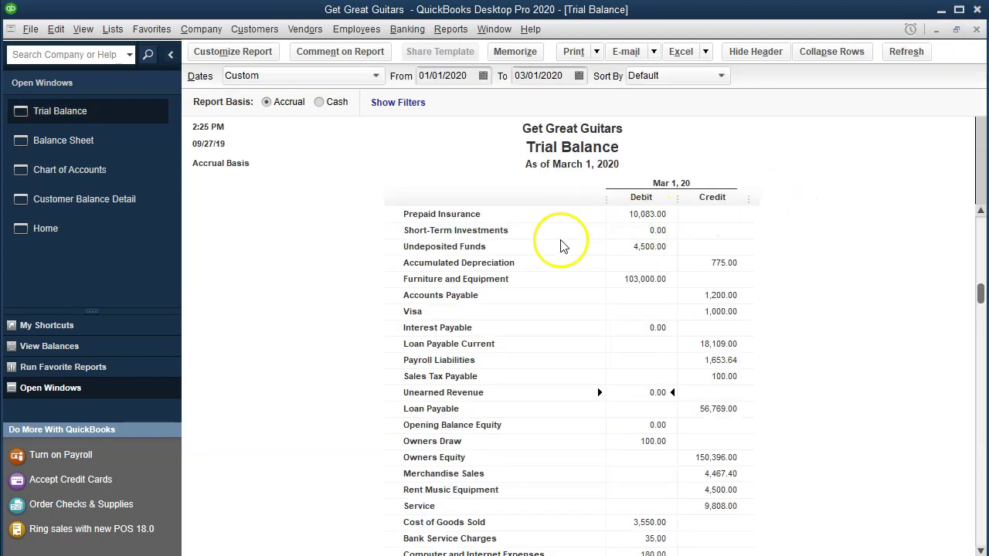
# - Go to Customer Balance Detail and trace String Music's payment, adjusting entry and reversal line by line
pyautogui.click(134, 211)
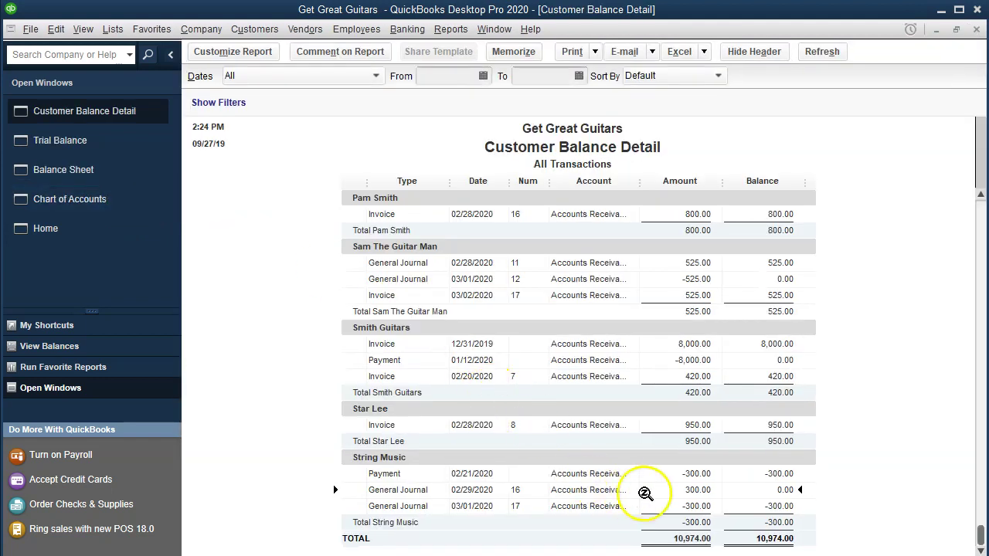
pyautogui.click(683, 475)
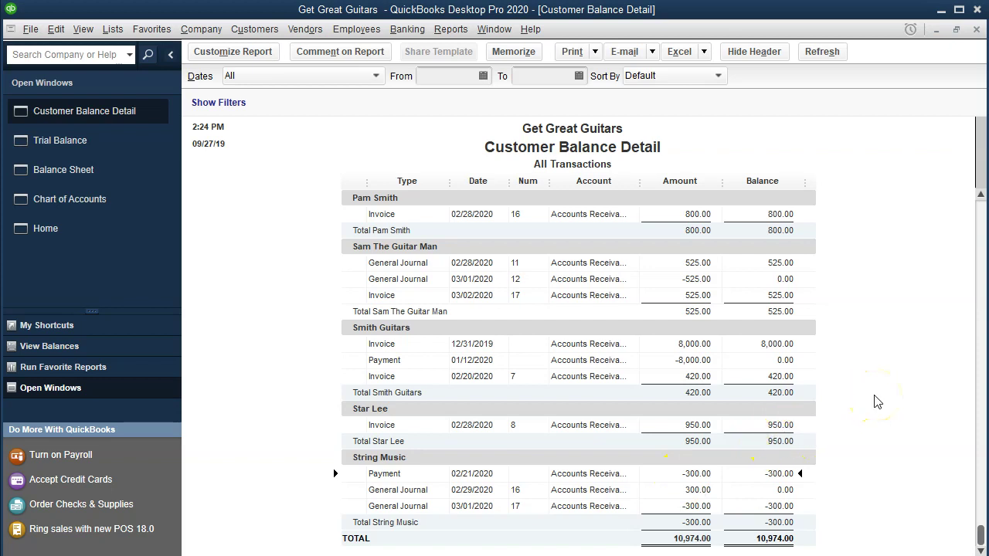
pyautogui.press('Down')
pyautogui.press('Down')
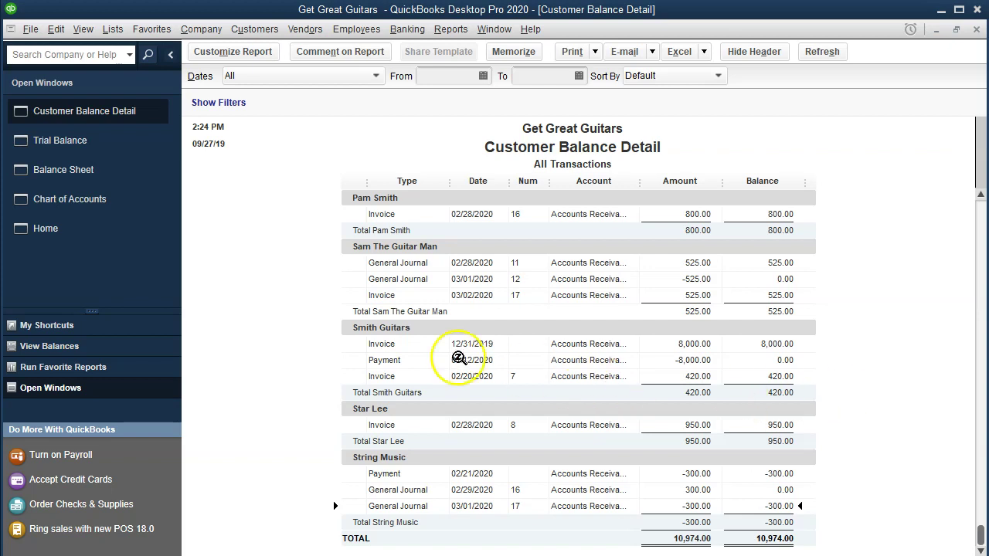
# - Return to the Trial Balance and review its account balances from Checking down through the expense accounts
pyautogui.click(99, 147)
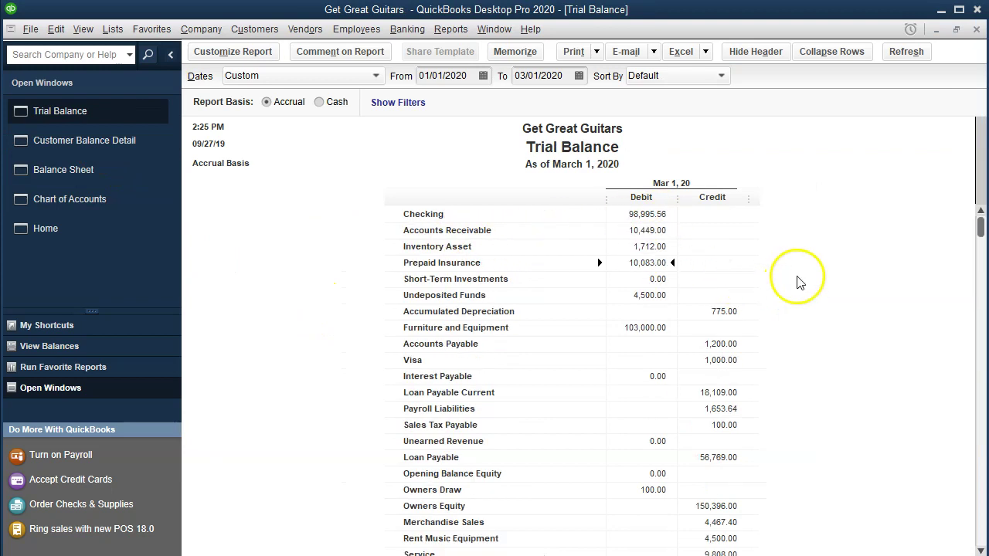
pyautogui.click(664, 217)
pyautogui.press('Down')
pyautogui.press('Down')
pyautogui.press('Down')
pyautogui.press('Down')
pyautogui.press('Down')
pyautogui.press('Down')
pyautogui.press('Down')
pyautogui.press('Down')
pyautogui.press('Down')
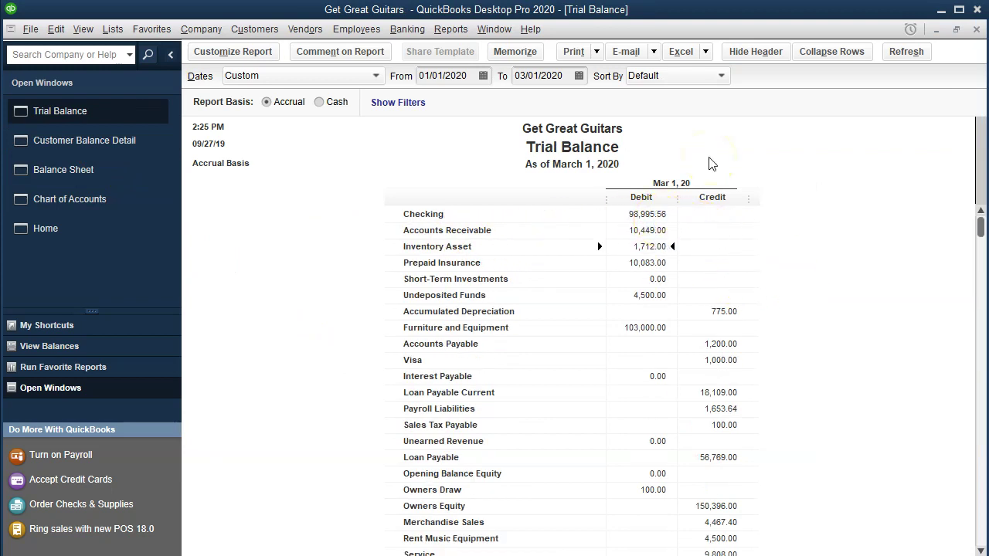
pyautogui.press('Down')
pyautogui.press('Down')
pyautogui.press('Down')
pyautogui.press('Down')
pyautogui.press('Down')
pyautogui.press('Down')
pyautogui.press('Down')
pyautogui.press('Down')
pyautogui.press('Down')
pyautogui.press('Down')
pyautogui.press('Down')
pyautogui.press('Down')
pyautogui.press('Down')
pyautogui.press('Down')
pyautogui.press('Down')
pyautogui.press('Down')
pyautogui.press('Down')
pyautogui.press('Down')
pyautogui.press('Down')
pyautogui.press('Down')
pyautogui.press('Down')
pyautogui.press('Down')
pyautogui.press('Down')
pyautogui.press('Down')
pyautogui.press('Down')
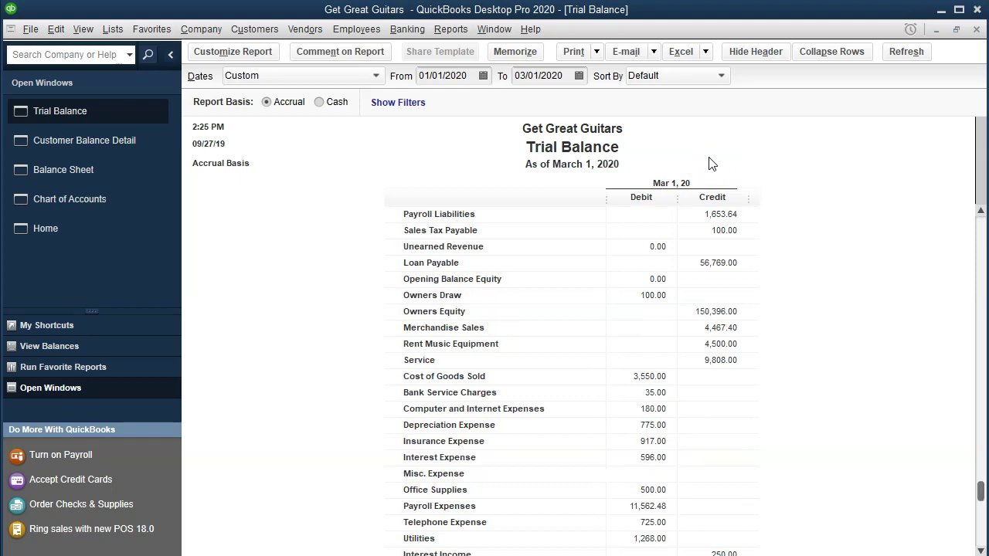